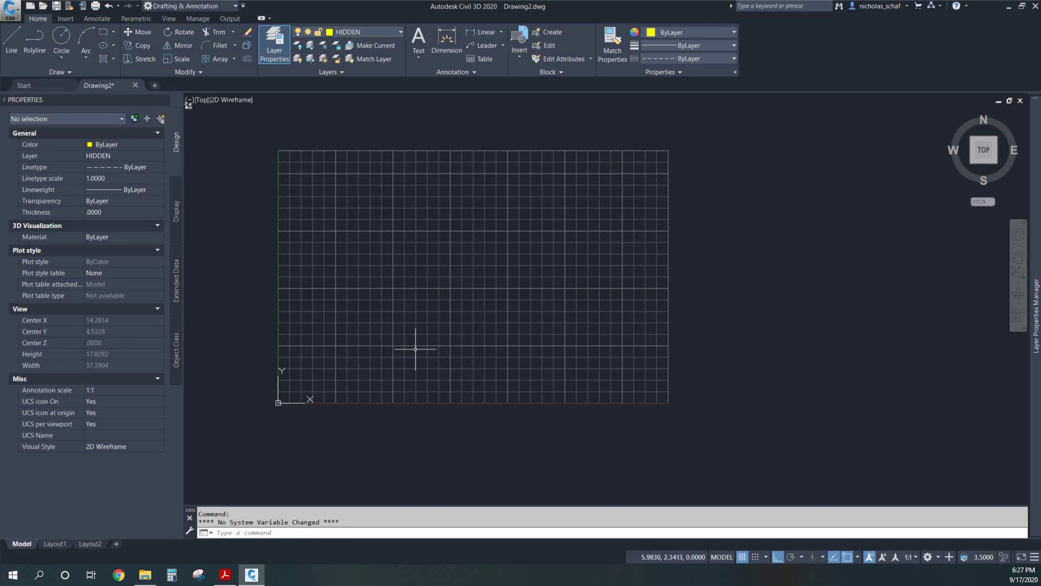
Step: Zoom in and out and pan around the model space grid to examine the drawing area
{"action": "scroll", "coordinate": [415, 349], "scroll_direction": "up", "scroll_amount": 2}
{"action": "scroll", "coordinate": [418, 360], "scroll_direction": "down", "scroll_amount": 2}
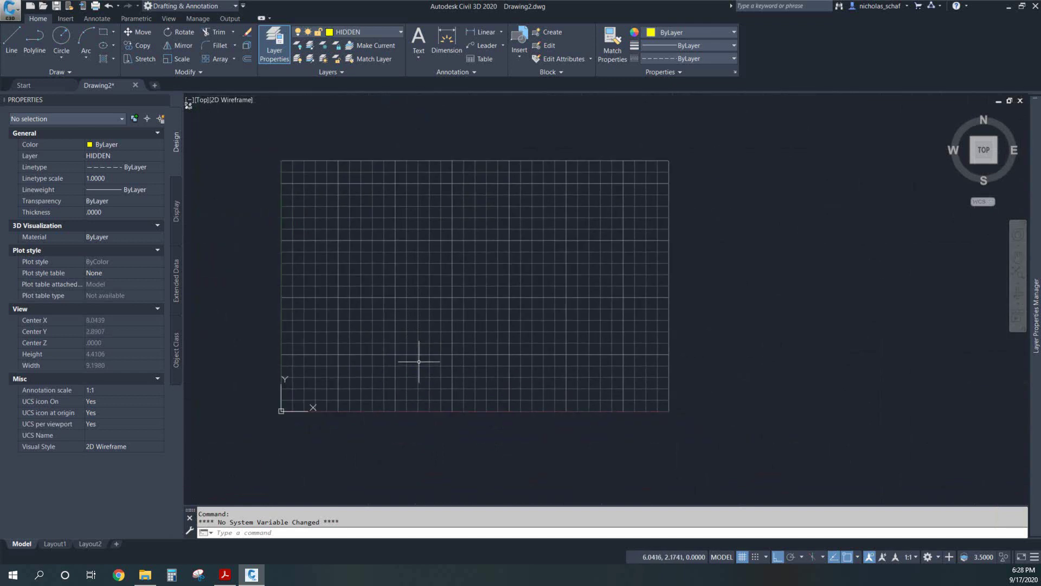
{"action": "scroll", "coordinate": [420, 363], "scroll_direction": "up", "scroll_amount": 2}
{"action": "scroll", "coordinate": [420, 362], "scroll_direction": "down", "scroll_amount": 3}
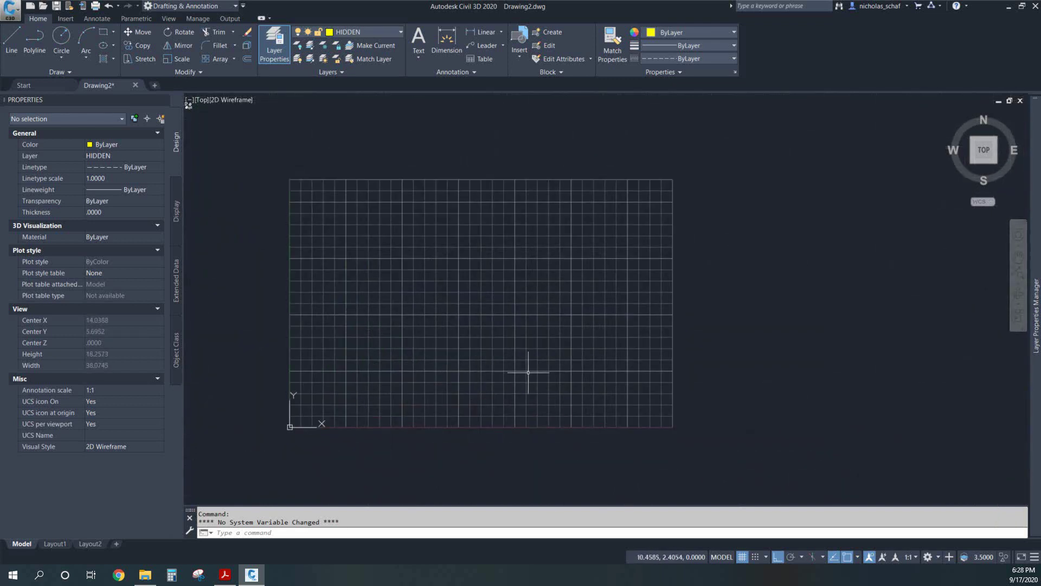
{"action": "scroll", "coordinate": [480, 354], "scroll_direction": "down", "scroll_amount": 5}
{"action": "scroll", "coordinate": [480, 354], "scroll_direction": "up", "scroll_amount": 5}
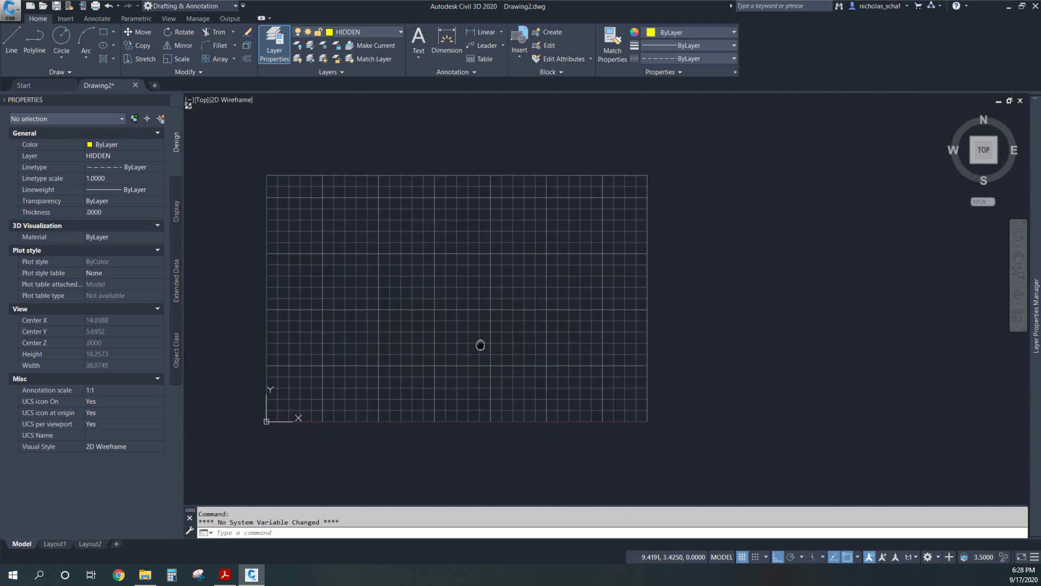
{"action": "scroll", "coordinate": [503, 368], "scroll_direction": "down", "scroll_amount": 5}
{"action": "scroll", "coordinate": [504, 368], "scroll_direction": "up", "scroll_amount": 5}
{"action": "middle_click_drag", "start_coordinate": [510, 361], "coordinate": [495, 332]}
{"action": "scroll", "coordinate": [486, 340], "scroll_direction": "down", "scroll_amount": 6}
{"action": "scroll", "coordinate": [490, 335], "scroll_direction": "up", "scroll_amount": 7}
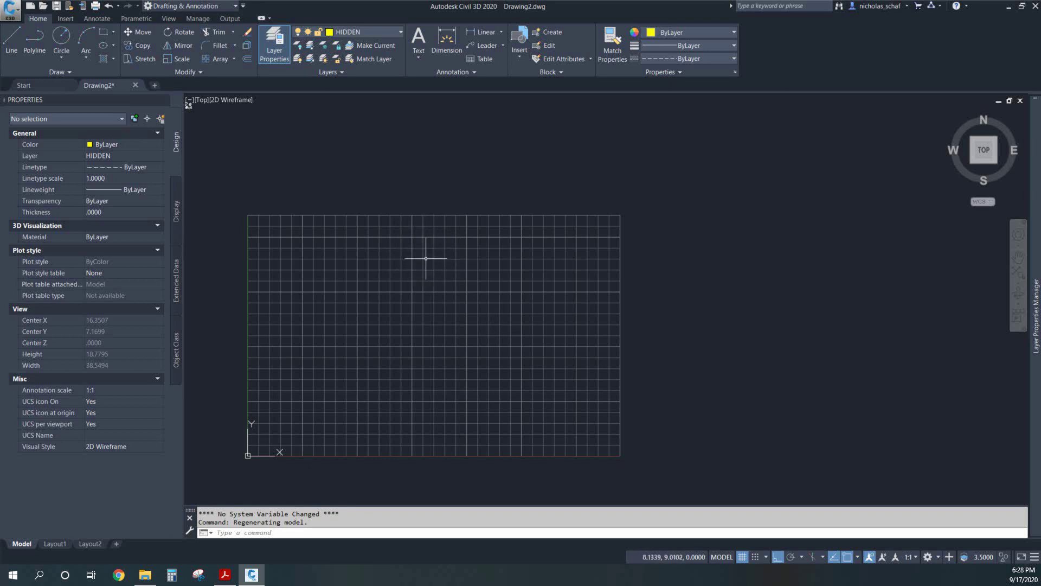
Step: Bring up the Zoom command's options for review, then leave the command without zooming
{"action": "type", "text": "z"}
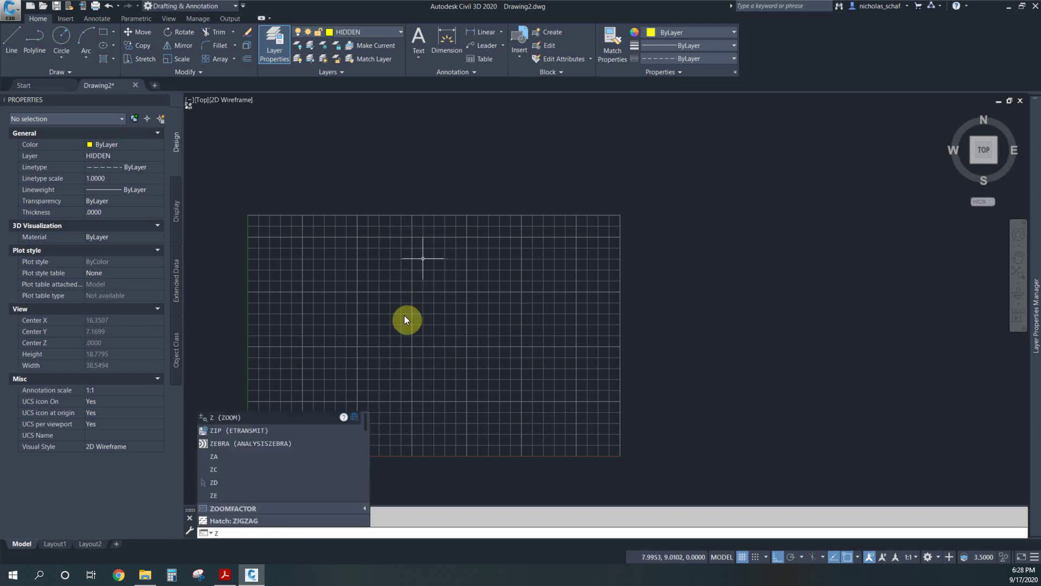
{"action": "key", "text": "Return"}
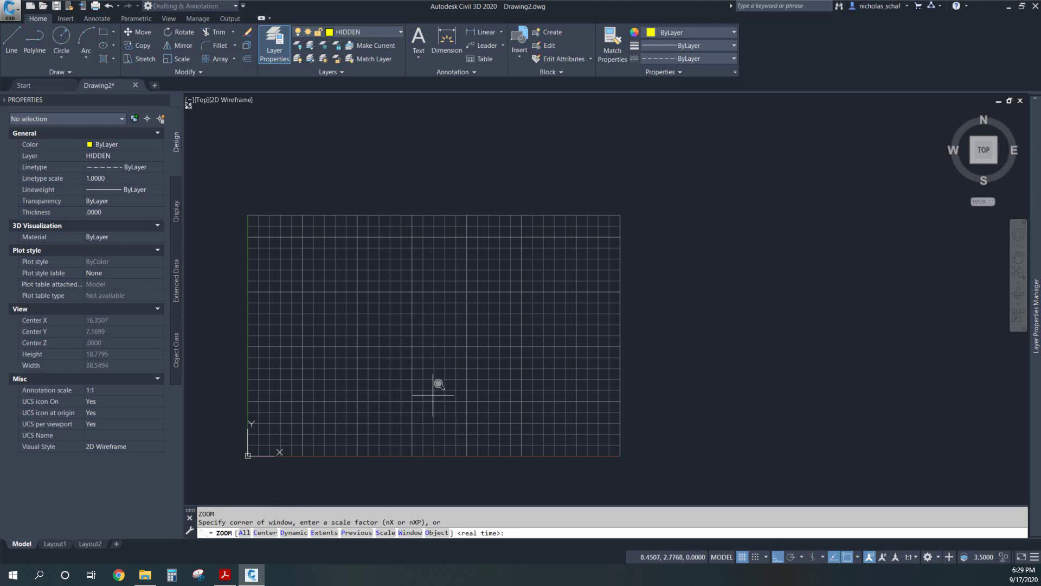
{"action": "key", "text": "Escape"}
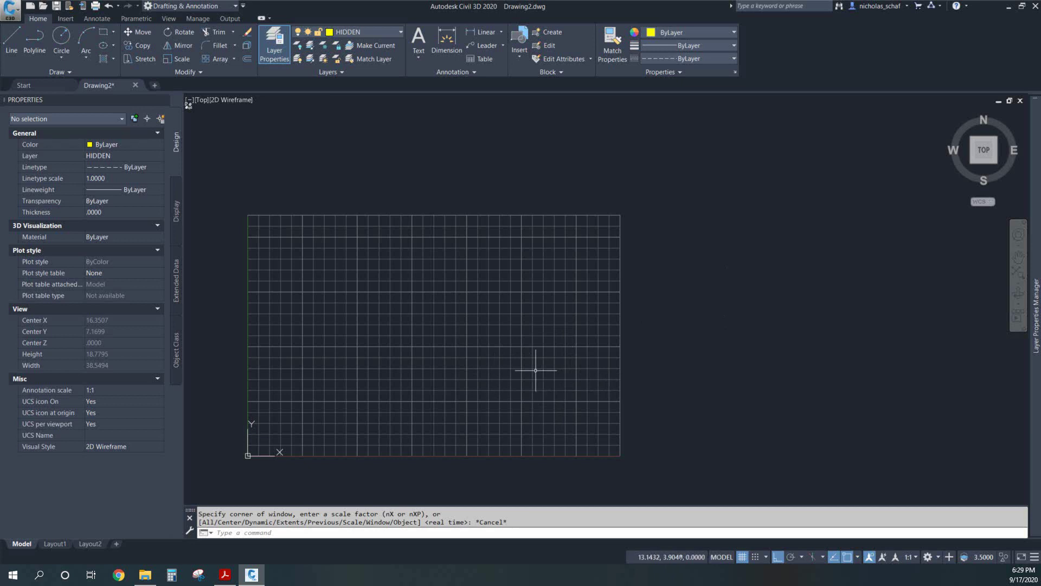
Step: Shift the view of the grid with the Pan tool, then pan it back toward its earlier position
{"action": "mouse_move", "coordinate": [1035, 231]}
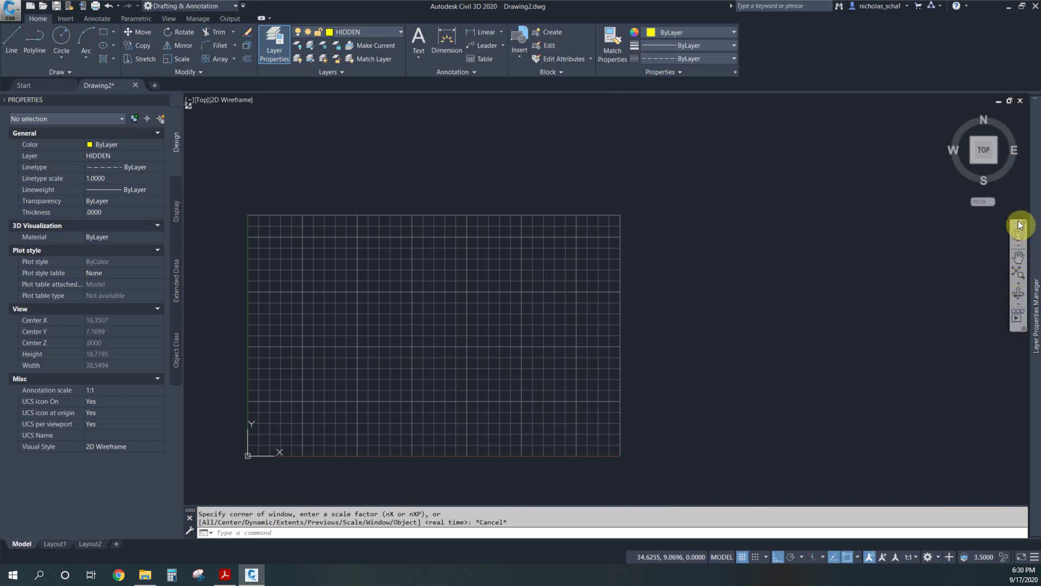
{"action": "left_click", "coordinate": [1017, 259]}
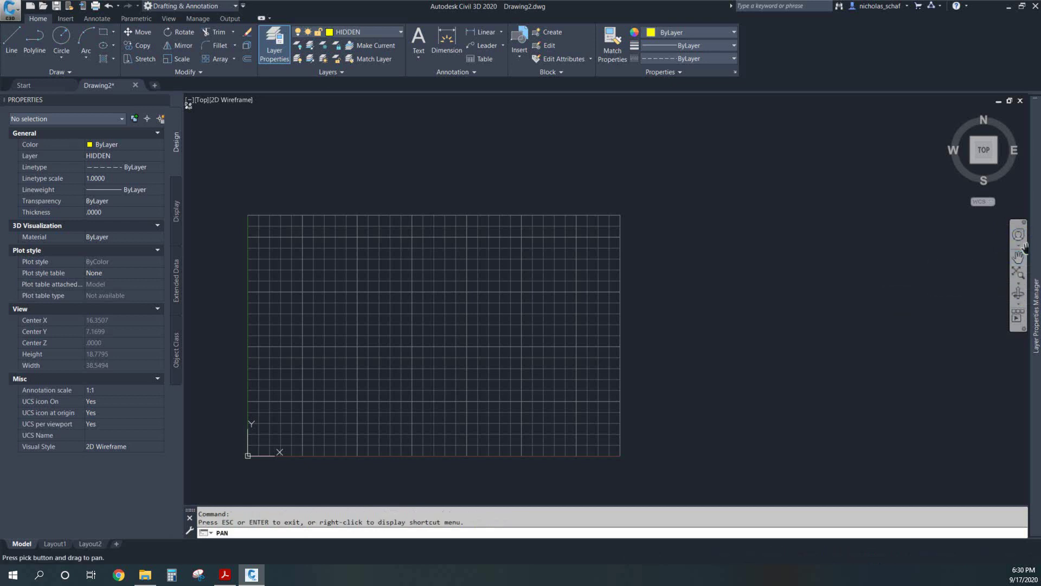
{"action": "left_click_drag", "start_coordinate": [590, 323], "coordinate": [681, 345]}
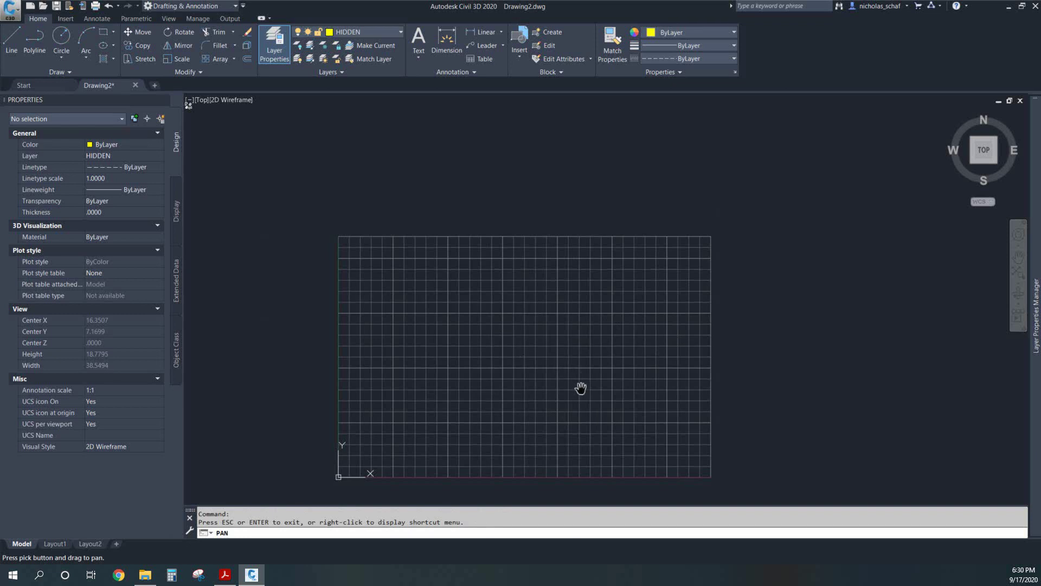
{"action": "key", "text": "Escape"}
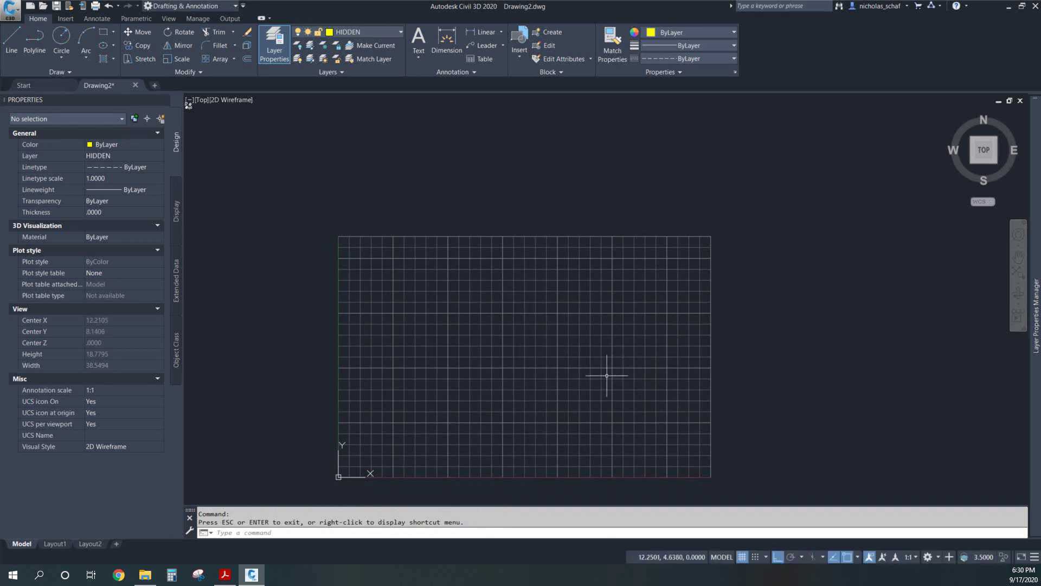
{"action": "mouse_move", "coordinate": [606, 378]}
{"action": "middle_mouse_down"}
{"action": "mouse_move", "coordinate": [390, 393]}
{"action": "mouse_move", "coordinate": [627, 390]}
{"action": "mouse_move", "coordinate": [727, 363]}
{"action": "mouse_move", "coordinate": [513, 356]}
{"action": "mouse_move", "coordinate": [587, 480]}
{"action": "mouse_move", "coordinate": [659, 358]}
{"action": "mouse_move", "coordinate": [435, 440]}
{"action": "mouse_move", "coordinate": [677, 368]}
{"action": "mouse_move", "coordinate": [530, 349]}
{"action": "middle_mouse_up"}
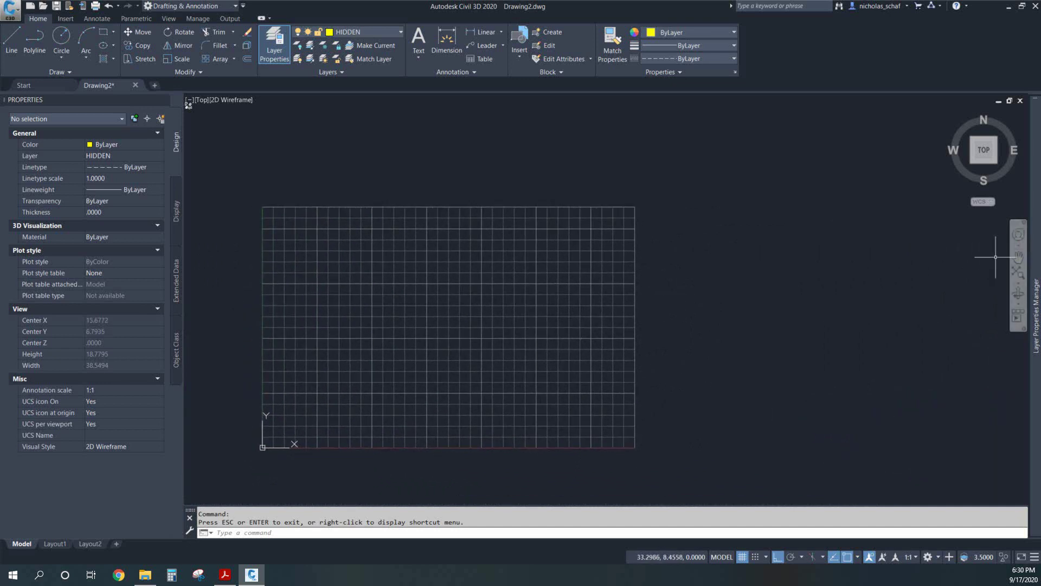
Step: Review the available zoom modes without applying any of them
{"action": "left_click", "coordinate": [1017, 282]}
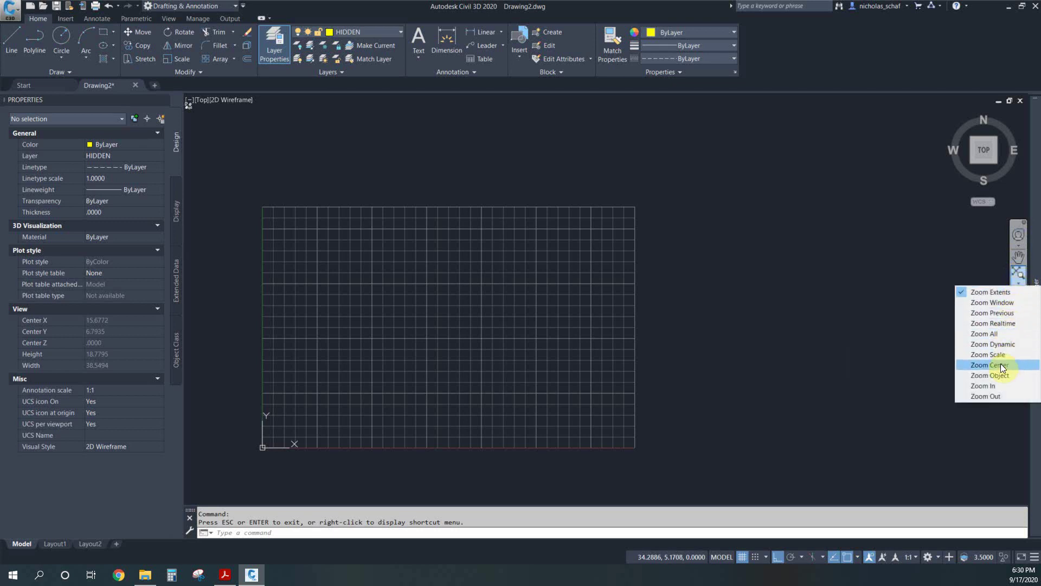
{"action": "left_click", "coordinate": [1018, 283]}
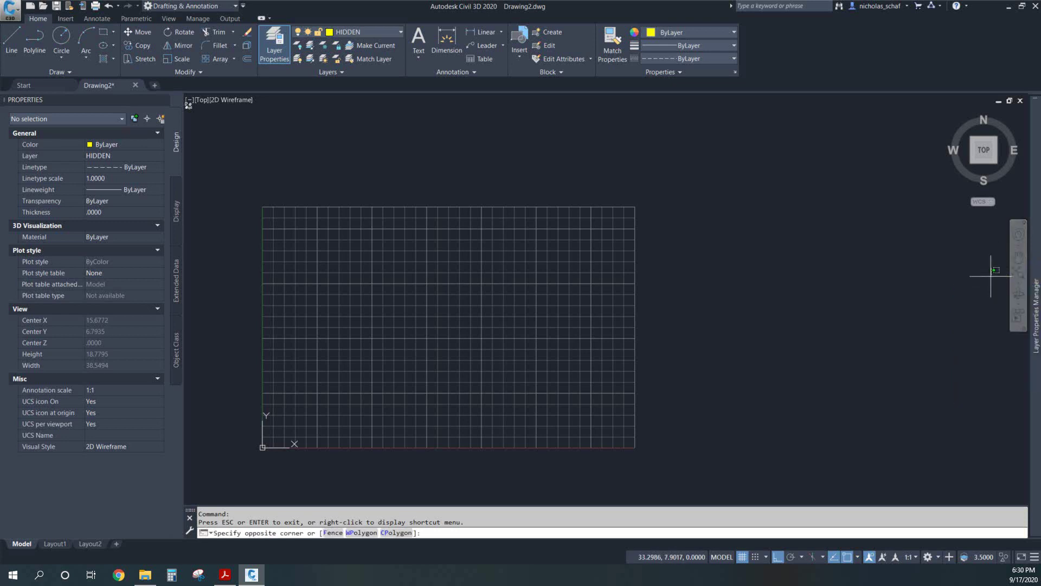
{"action": "left_click", "coordinate": [962, 277]}
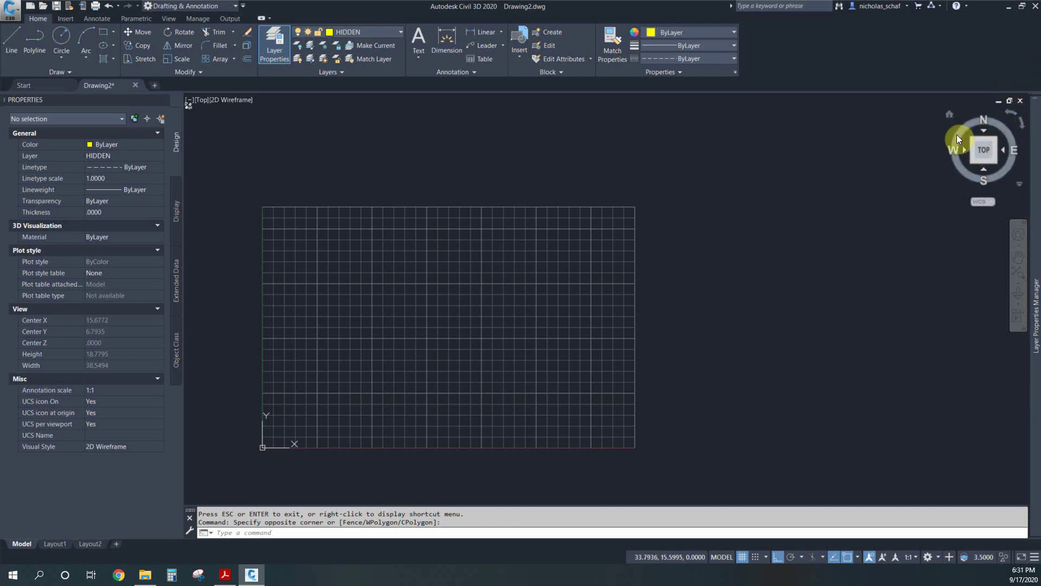
Step: Rotate the top view with the ViewCube, restore it to north up, and bring the whole grid back into view
{"action": "left_click_drag", "start_coordinate": [985, 175], "coordinate": [984, 121]}
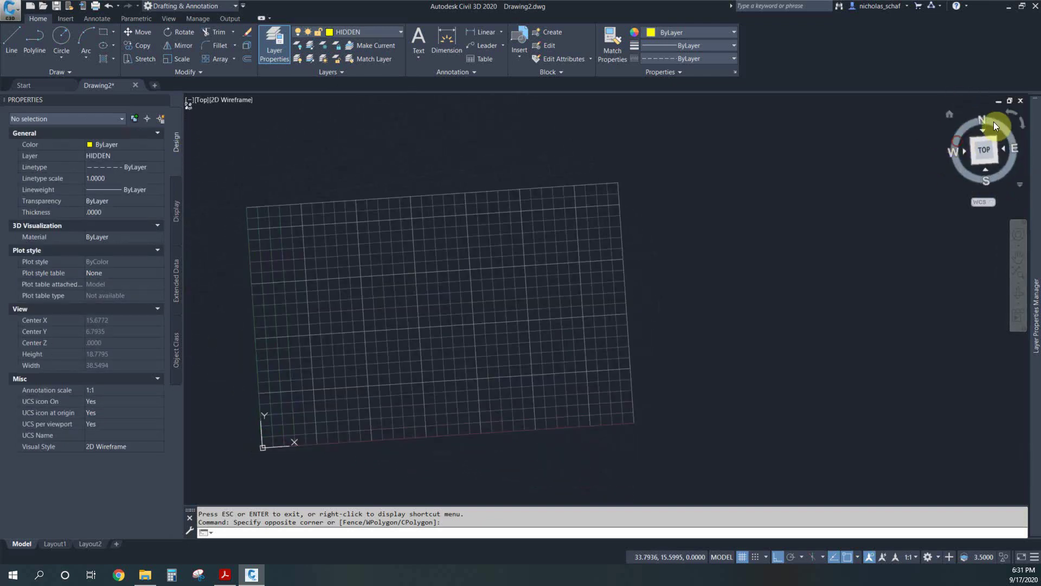
{"action": "left_click", "coordinate": [984, 120]}
{"action": "left_click", "coordinate": [985, 132]}
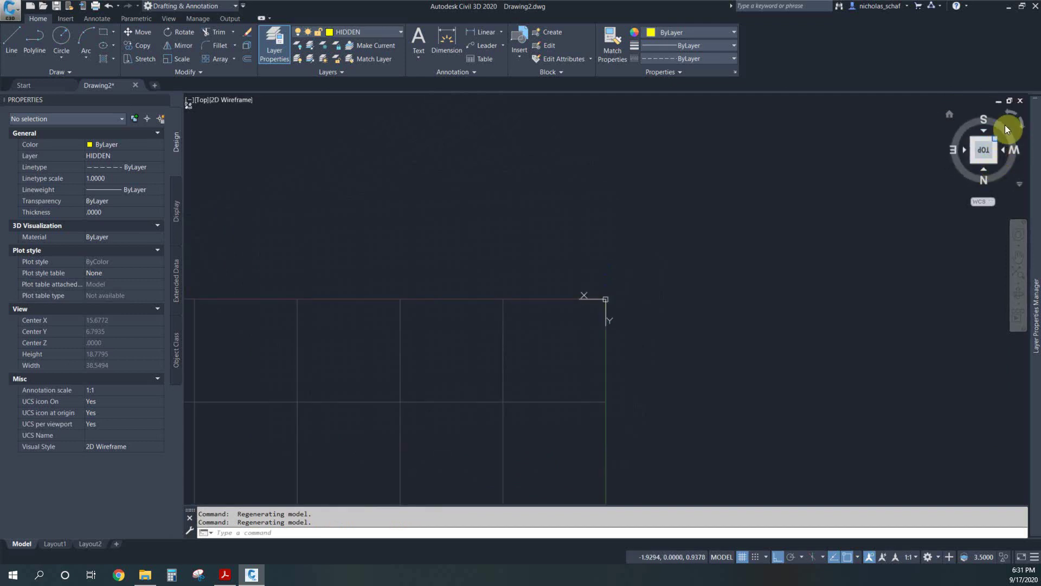
{"action": "left_click", "coordinate": [1022, 123]}
{"action": "left_click_drag", "start_coordinate": [1024, 122], "coordinate": [1019, 129]}
{"action": "left_click", "coordinate": [1004, 172]}
{"action": "middle_click_drag", "start_coordinate": [871, 163], "coordinate": [457, 291]}
{"action": "scroll", "coordinate": [600, 286], "scroll_direction": "down", "scroll_amount": 3}
{"action": "scroll", "coordinate": [600, 286], "scroll_direction": "down", "scroll_amount": 6}
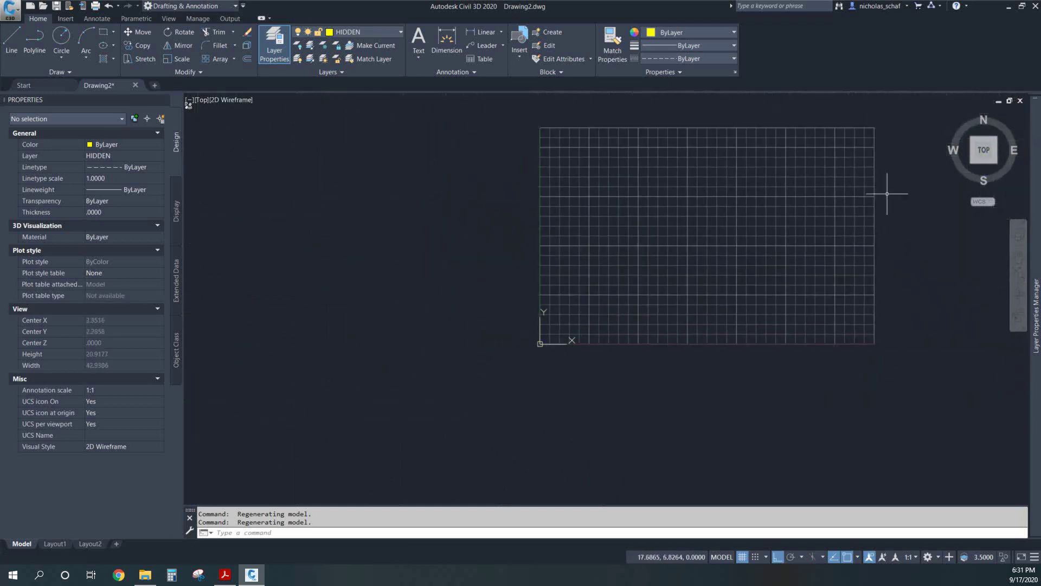
{"action": "left_click", "coordinate": [998, 155]}
{"action": "middle_click_drag", "start_coordinate": [808, 221], "coordinate": [693, 239]}
{"action": "scroll", "coordinate": [510, 269], "scroll_direction": "down", "scroll_amount": 5}
{"action": "scroll", "coordinate": [555, 248], "scroll_direction": "up", "scroll_amount": 2}
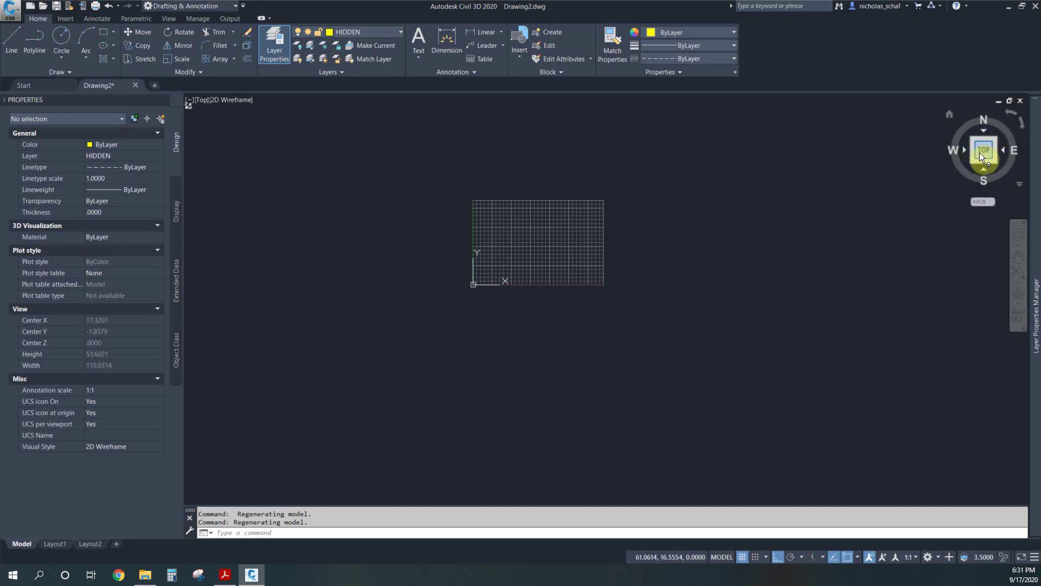
Step: View the drawing from the SE Isometric direction, then from other ViewCube corners and edges around to the back
{"action": "left_click", "coordinate": [996, 160]}
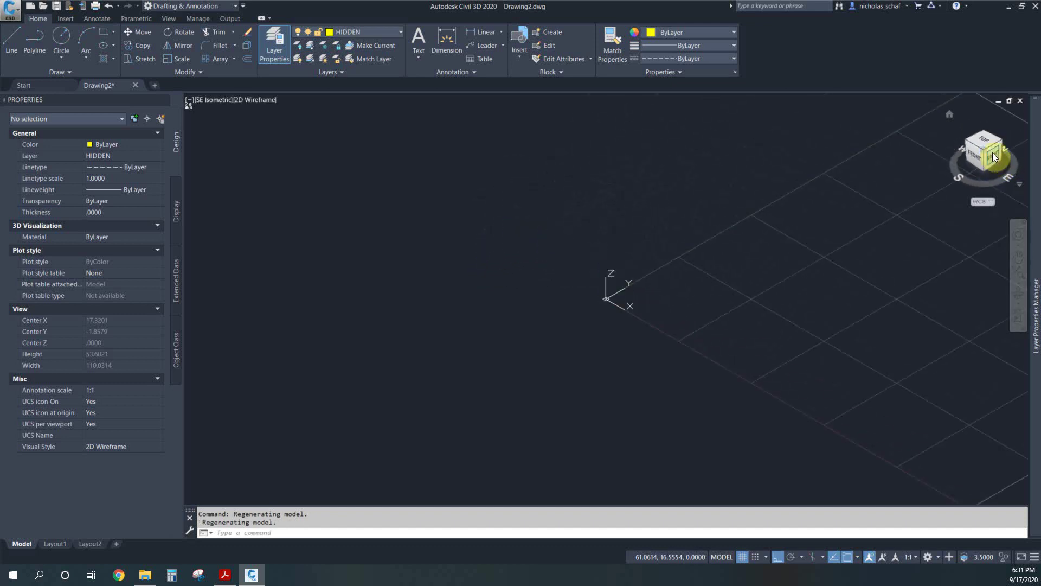
{"action": "left_click", "coordinate": [991, 145]}
{"action": "left_click", "coordinate": [994, 148]}
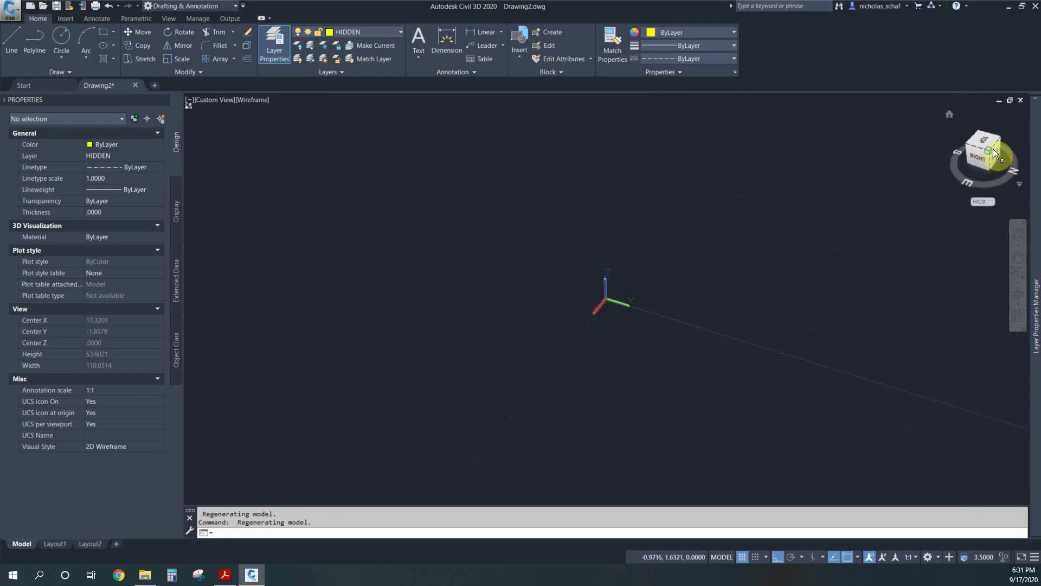
{"action": "left_click", "coordinate": [992, 144]}
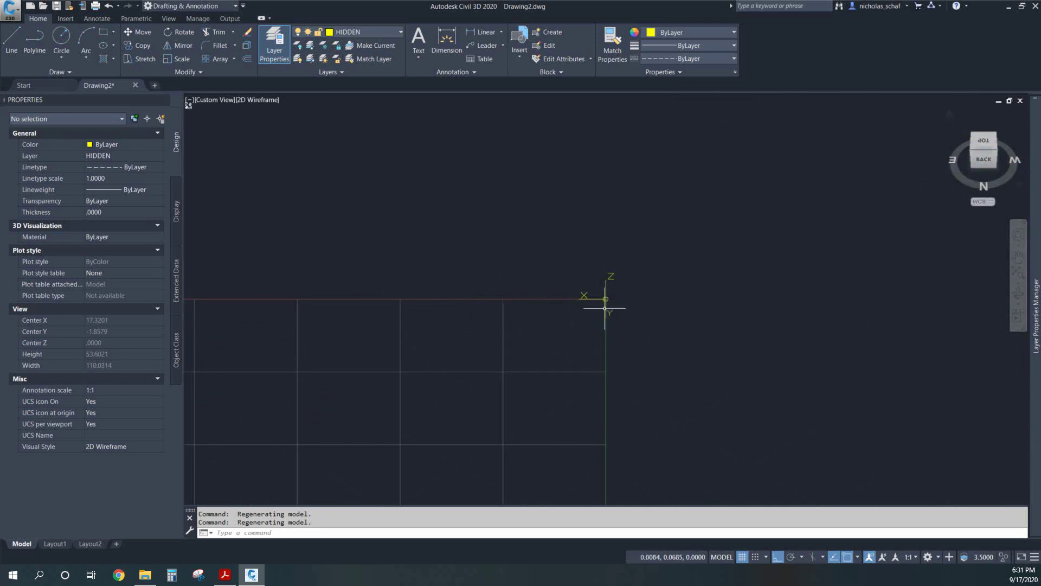
{"action": "mouse_move", "coordinate": [1035, 200]}
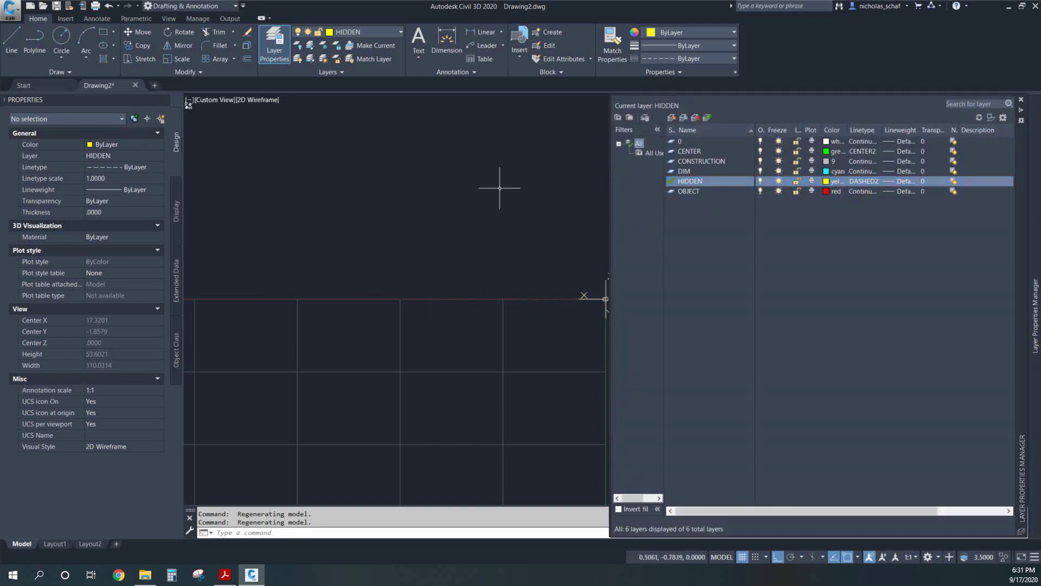
{"action": "left_click", "coordinate": [447, 187]}
Step: Return from the tilted back view to the top view with north up, showing the whole grid
{"action": "left_click", "coordinate": [984, 142]}
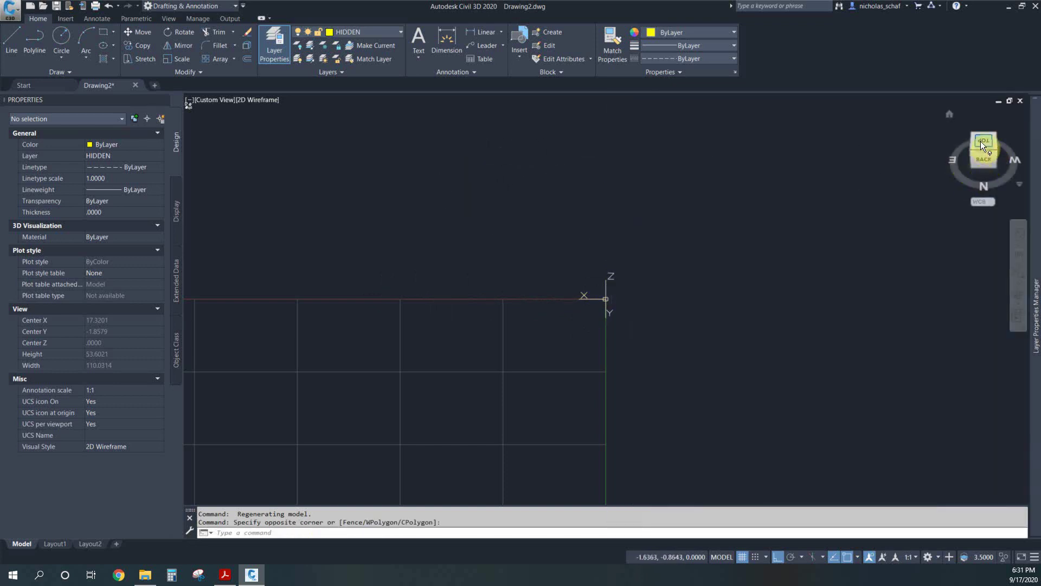
{"action": "left_click", "coordinate": [1018, 124]}
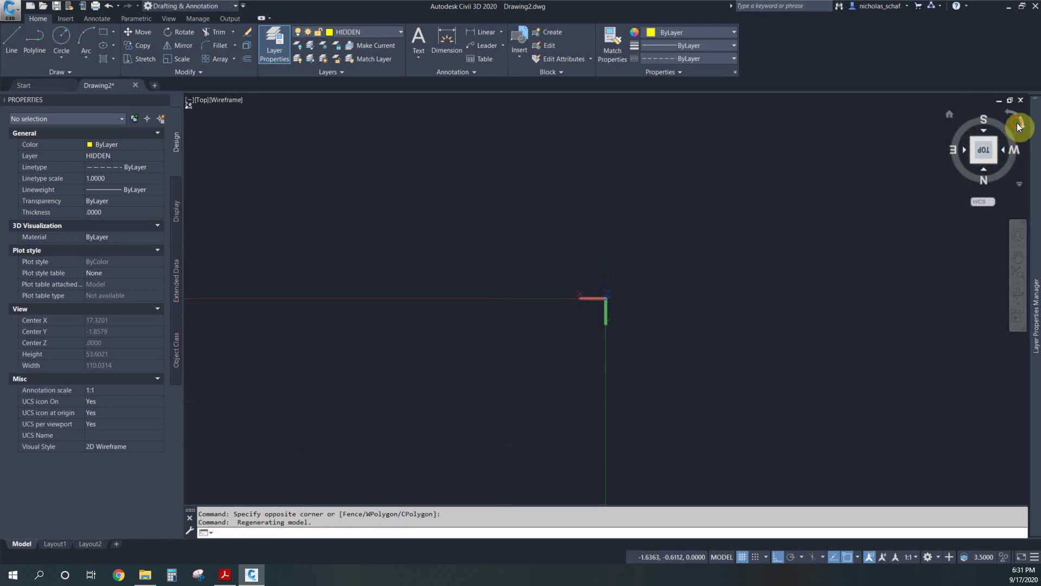
{"action": "left_click", "coordinate": [984, 150]}
{"action": "scroll", "coordinate": [588, 210], "scroll_direction": "down", "scroll_amount": 3}
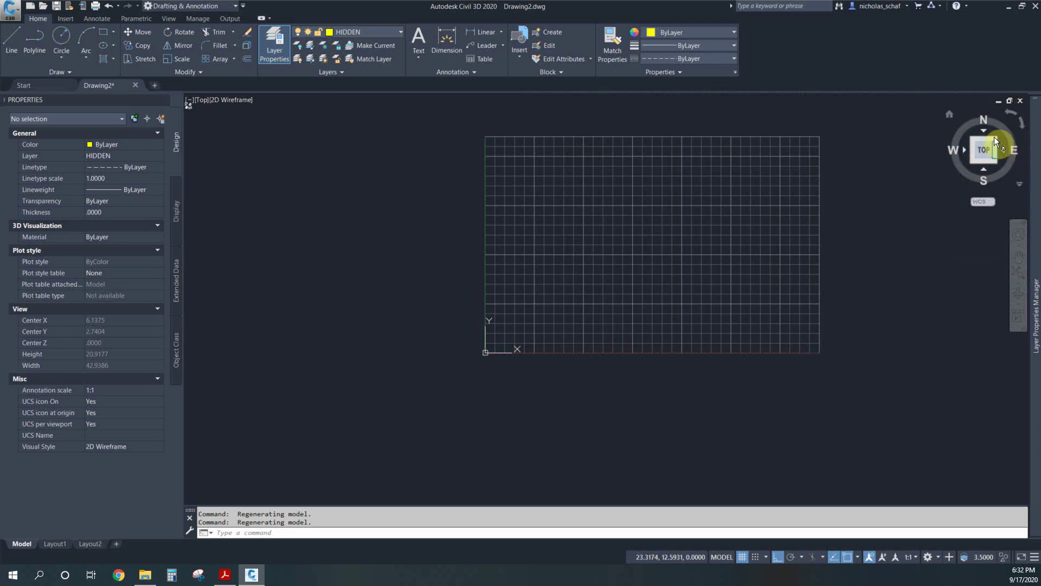
Step: Switch to the Back view with the ViewCube, then return to the Top view oriented north up
{"action": "left_click", "coordinate": [981, 121]}
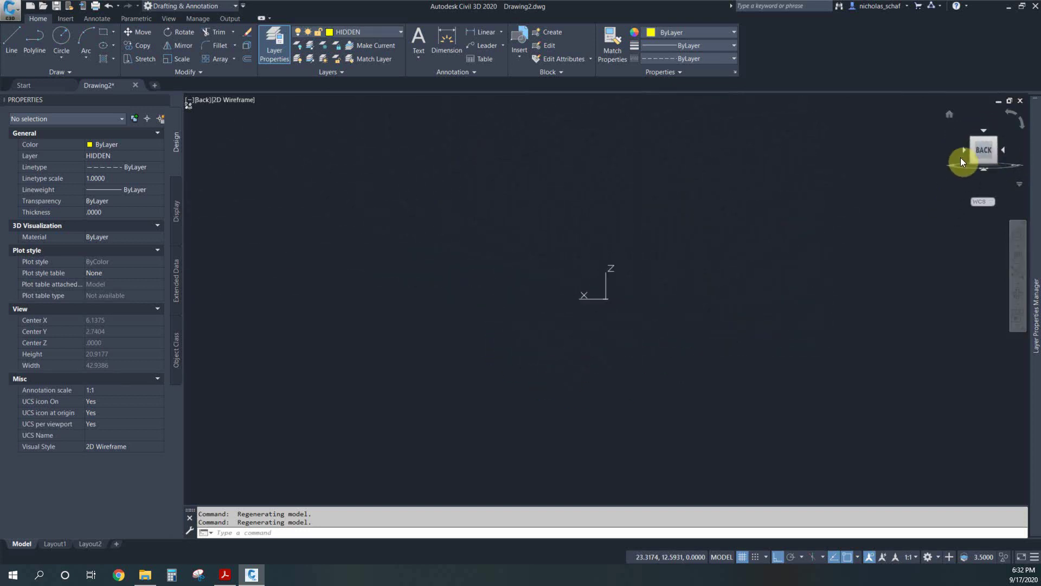
{"action": "left_click", "coordinate": [984, 129]}
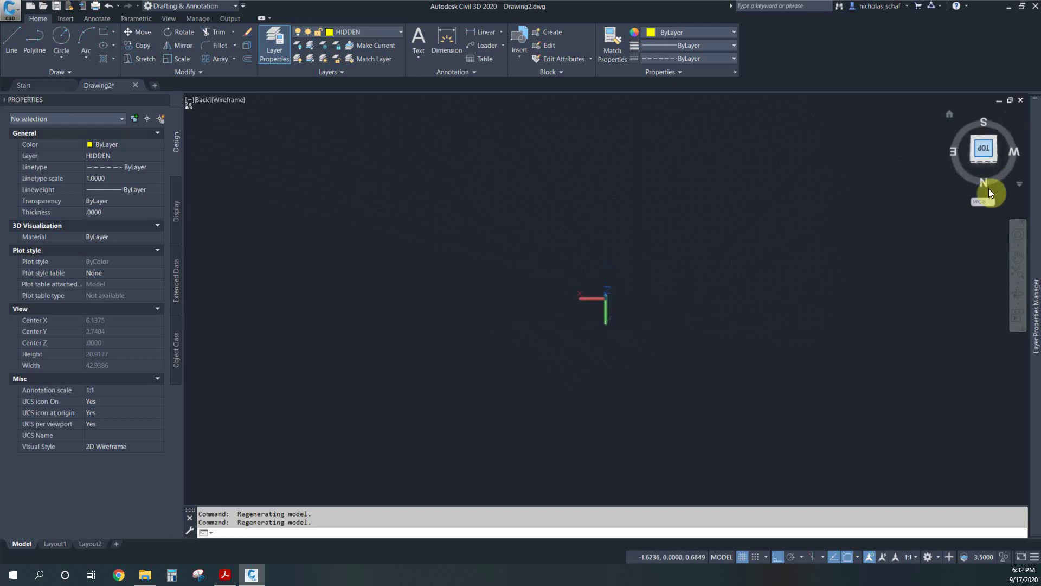
{"action": "mouse_move", "coordinate": [1034, 179]}
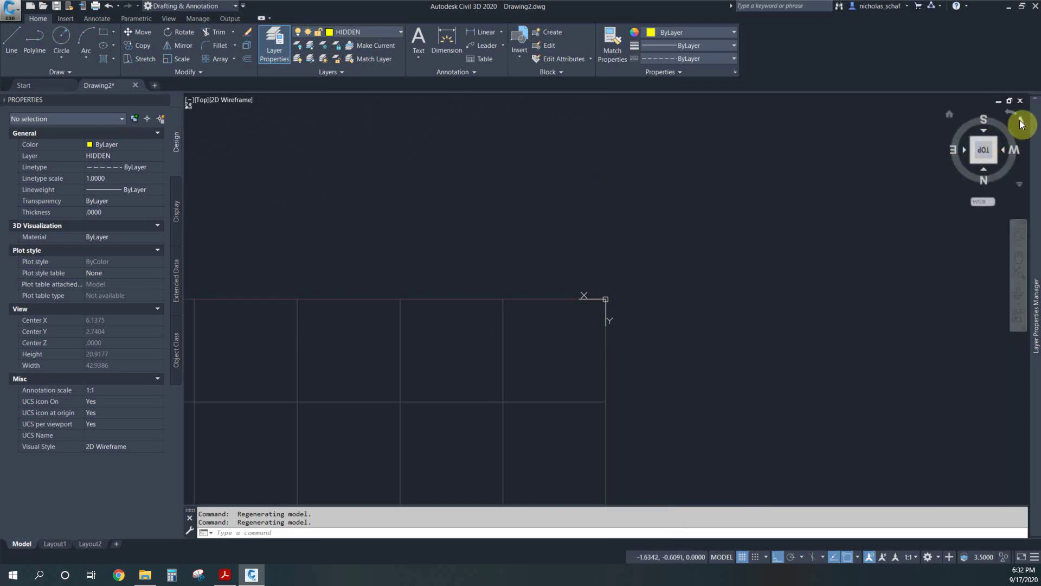
{"action": "left_click", "coordinate": [1022, 124]}
{"action": "left_click", "coordinate": [1018, 124]}
{"action": "left_click_drag", "start_coordinate": [986, 152], "coordinate": [986, 153]}
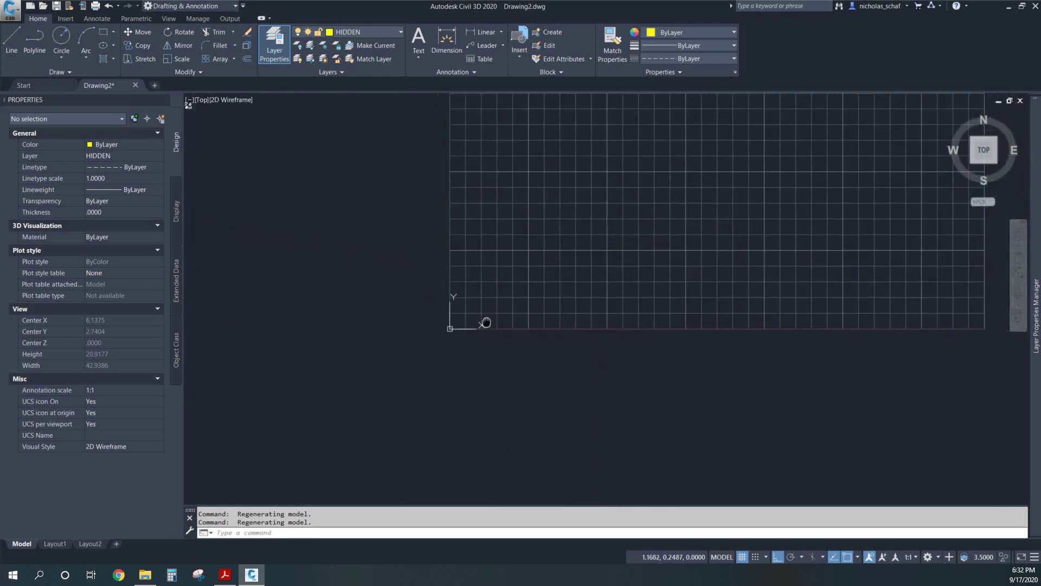
Step: Rotate the top view in 90-degree turns with the ViewCube and bring it back to north up
{"action": "left_click", "coordinate": [1020, 116]}
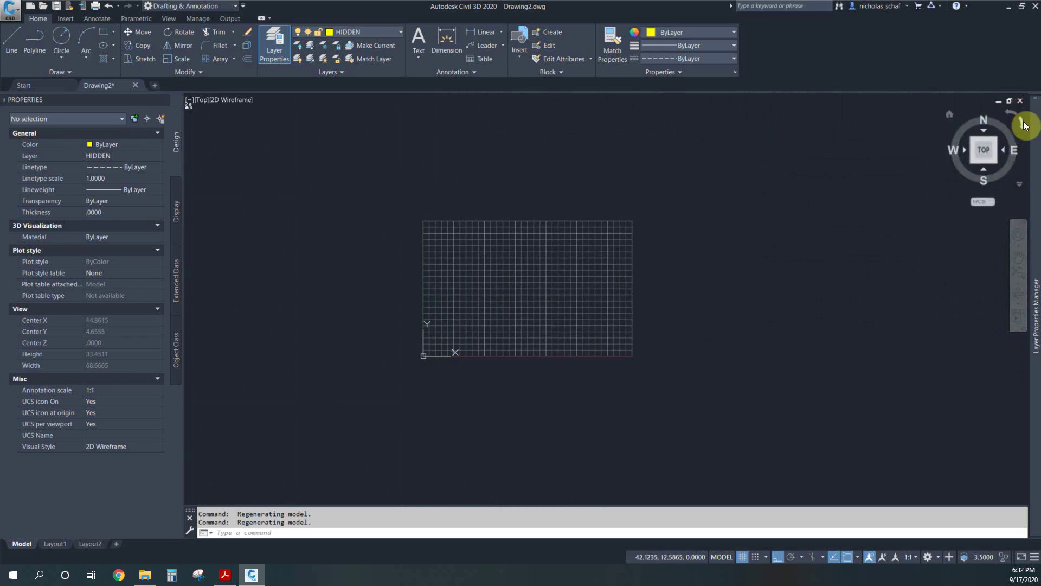
{"action": "left_click", "coordinate": [986, 159]}
{"action": "mouse_move", "coordinate": [1030, 124]}
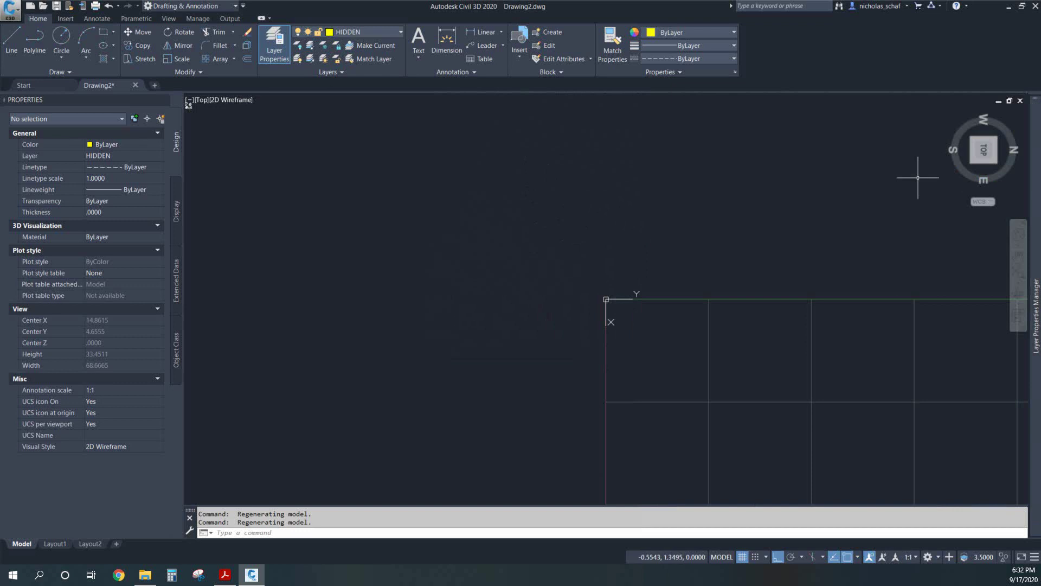
{"action": "left_click_drag", "start_coordinate": [1024, 125], "coordinate": [1024, 126]}
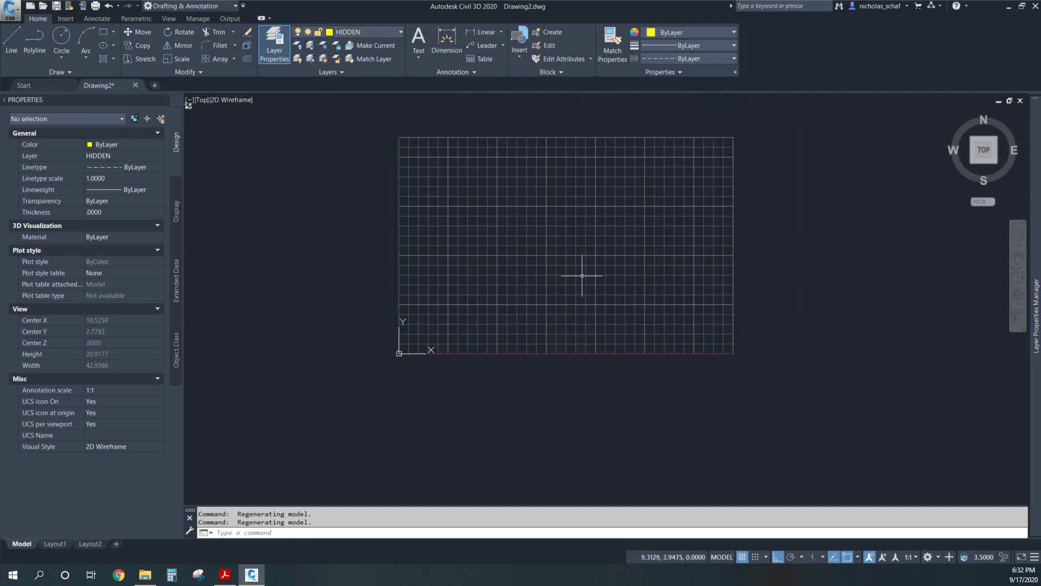
Step: Start the Polyline command and examine the grid at different zoom levels and positions without placing a start point
{"action": "mouse_move", "coordinate": [584, 266]}
{"action": "middle_mouse_down"}
{"action": "mouse_move", "coordinate": [532, 295]}
{"action": "mouse_move", "coordinate": [548, 302]}
{"action": "mouse_move", "coordinate": [544, 316]}
{"action": "middle_mouse_up"}
{"action": "type", "text": "pl"}
{"action": "key", "text": "Return"}
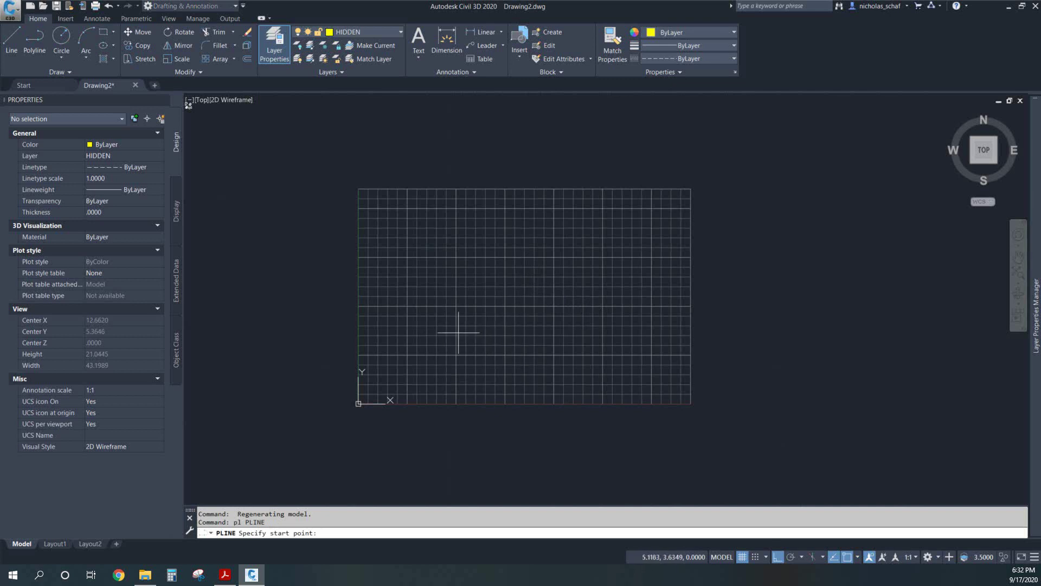
{"action": "scroll", "coordinate": [434, 363], "scroll_direction": "up", "scroll_amount": 6}
{"action": "scroll", "coordinate": [434, 362], "scroll_direction": "down", "scroll_amount": 6}
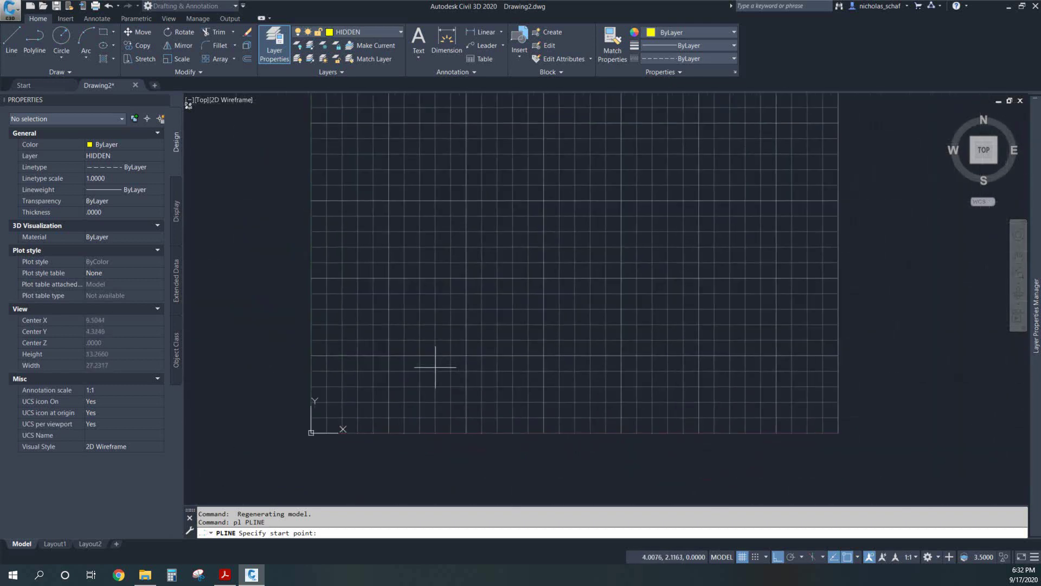
{"action": "scroll", "coordinate": [436, 366], "scroll_direction": "up", "scroll_amount": 5}
{"action": "scroll", "coordinate": [434, 401], "scroll_direction": "down", "scroll_amount": 5}
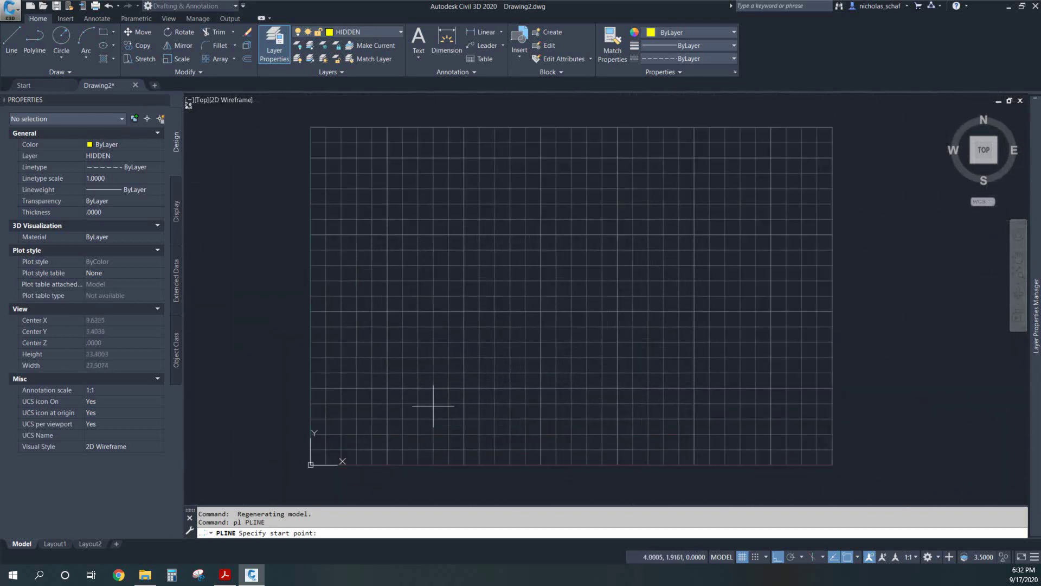
{"action": "mouse_move", "coordinate": [544, 351]}
{"action": "middle_mouse_down"}
{"action": "mouse_move", "coordinate": [475, 337]}
{"action": "mouse_move", "coordinate": [493, 354]}
{"action": "mouse_move", "coordinate": [446, 360]}
{"action": "mouse_move", "coordinate": [565, 341]}
{"action": "mouse_move", "coordinate": [662, 341]}
{"action": "mouse_move", "coordinate": [442, 337]}
{"action": "mouse_move", "coordinate": [751, 348]}
{"action": "mouse_move", "coordinate": [493, 342]}
{"action": "middle_mouse_up"}
{"action": "scroll", "coordinate": [539, 400], "scroll_direction": "up", "scroll_amount": 8}
{"action": "mouse_move", "coordinate": [563, 402]}
{"action": "middle_mouse_down"}
{"action": "mouse_move", "coordinate": [275, 356]}
{"action": "mouse_move", "coordinate": [331, 369]}
{"action": "mouse_move", "coordinate": [303, 343]}
{"action": "mouse_move", "coordinate": [604, 360]}
{"action": "mouse_move", "coordinate": [463, 369]}
{"action": "mouse_move", "coordinate": [327, 349]}
{"action": "middle_mouse_up"}
{"action": "scroll", "coordinate": [565, 330], "scroll_direction": "down", "scroll_amount": 10}
{"action": "scroll", "coordinate": [551, 335], "scroll_direction": "up", "scroll_amount": 1}
{"action": "scroll", "coordinate": [596, 304], "scroll_direction": "up", "scroll_amount": 4}
{"action": "scroll", "coordinate": [544, 358], "scroll_direction": "down", "scroll_amount": 1}
{"action": "scroll", "coordinate": [605, 361], "scroll_direction": "down", "scroll_amount": 3}
{"action": "scroll", "coordinate": [463, 370], "scroll_direction": "up", "scroll_amount": 2}
{"action": "scroll", "coordinate": [337, 354], "scroll_direction": "up", "scroll_amount": 4}
{"action": "scroll", "coordinate": [421, 360], "scroll_direction": "down", "scroll_amount": 3}
{"action": "scroll", "coordinate": [432, 404], "scroll_direction": "up", "scroll_amount": 2}
{"action": "scroll", "coordinate": [459, 406], "scroll_direction": "up", "scroll_amount": 1}
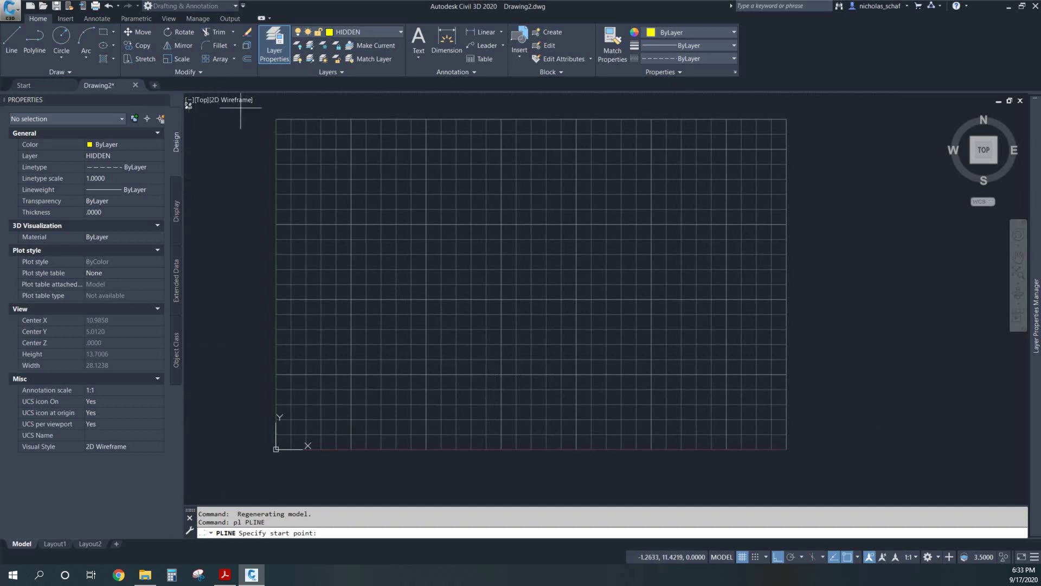
Step: Review the text styles available for annotation in the drawing
{"action": "left_click", "coordinate": [98, 18]}
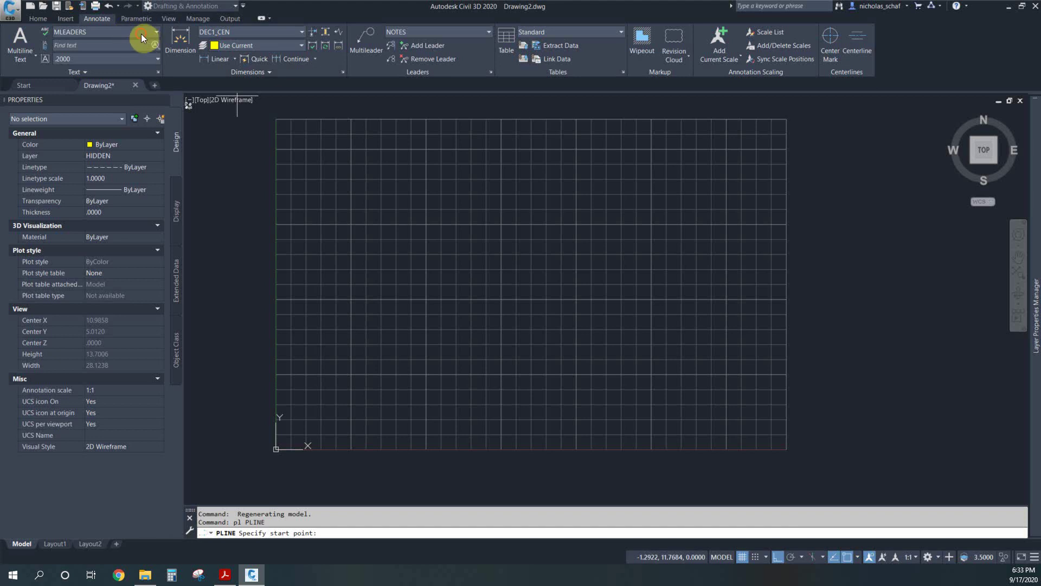
{"action": "left_click", "coordinate": [156, 32]}
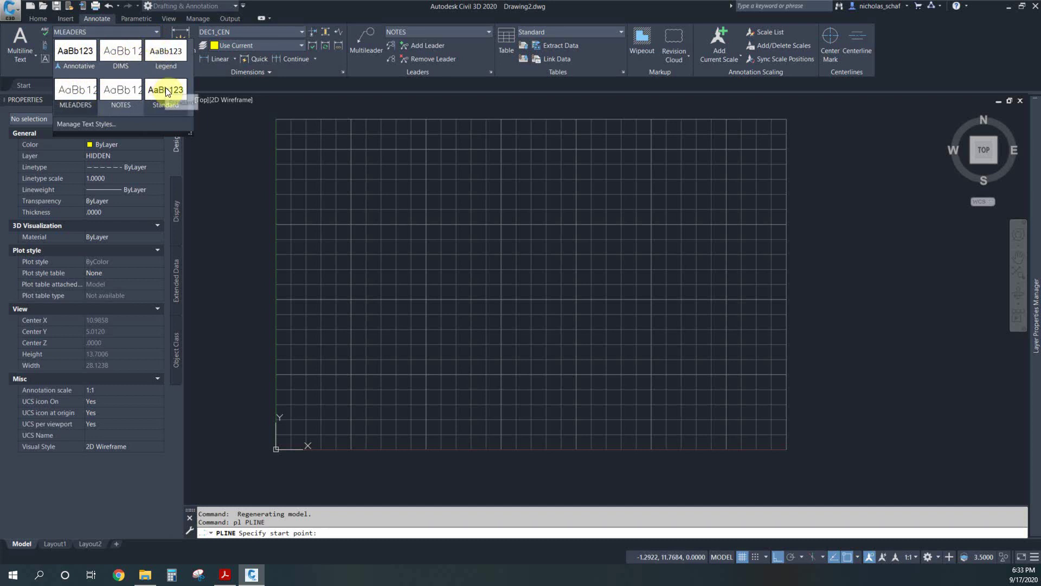
{"action": "left_click", "coordinate": [157, 31]}
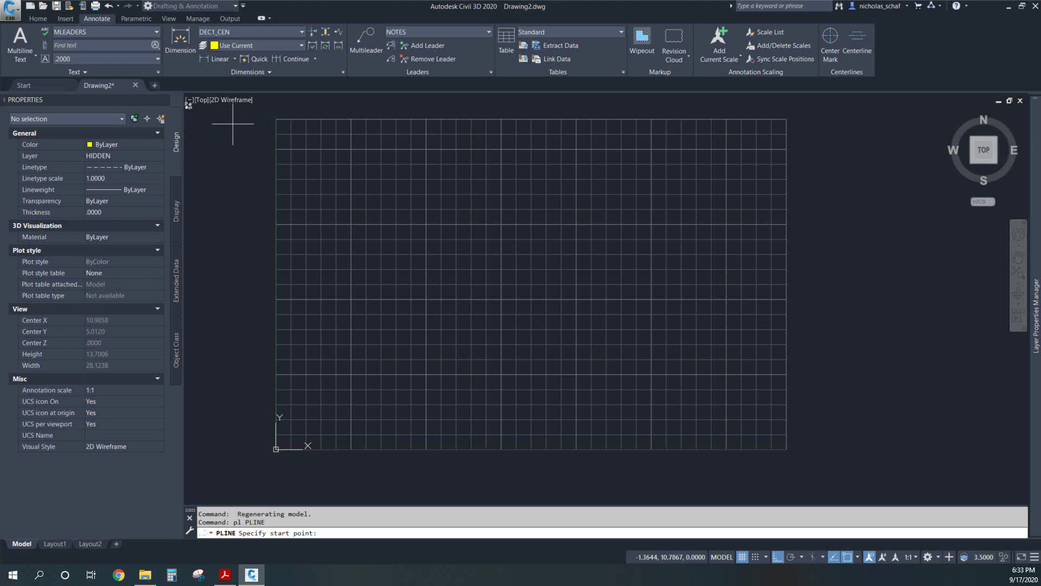
Step: Create a new text style named test
{"action": "left_click", "coordinate": [159, 73]}
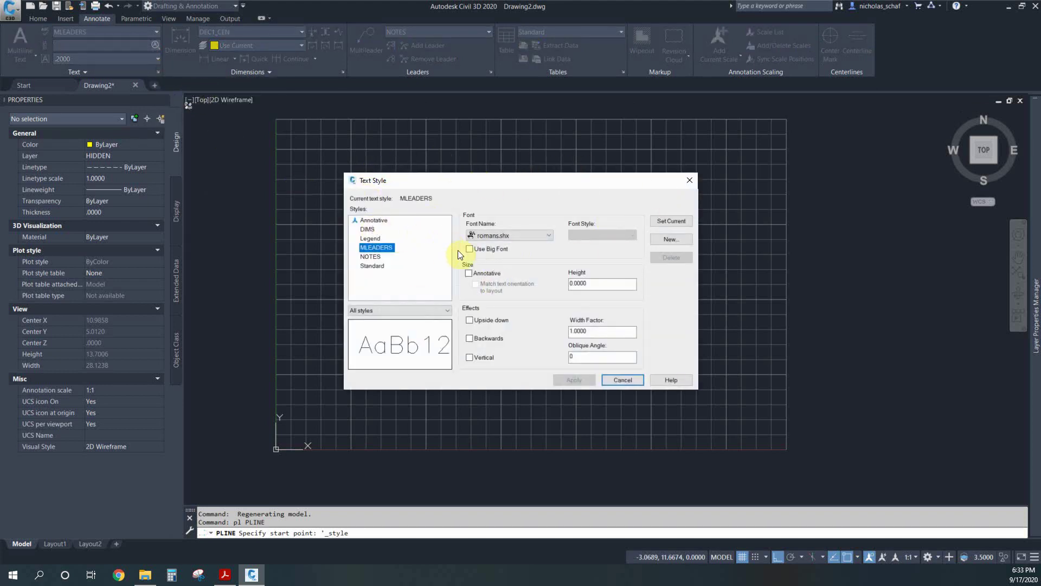
{"action": "left_click", "coordinate": [399, 289]}
{"action": "left_click", "coordinate": [680, 239]}
{"action": "type", "text": "test"}
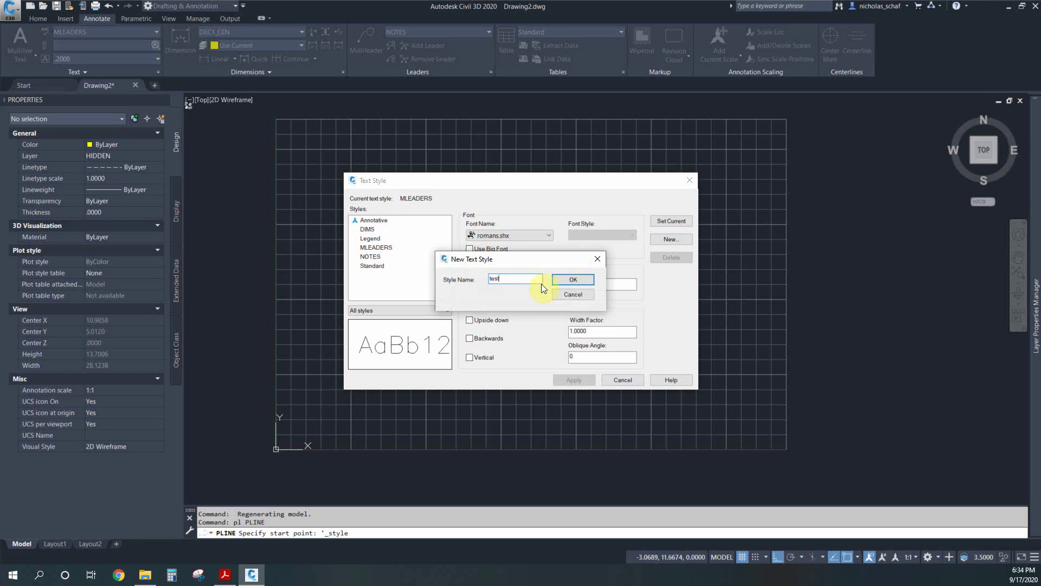
{"action": "left_click", "coordinate": [573, 280]}
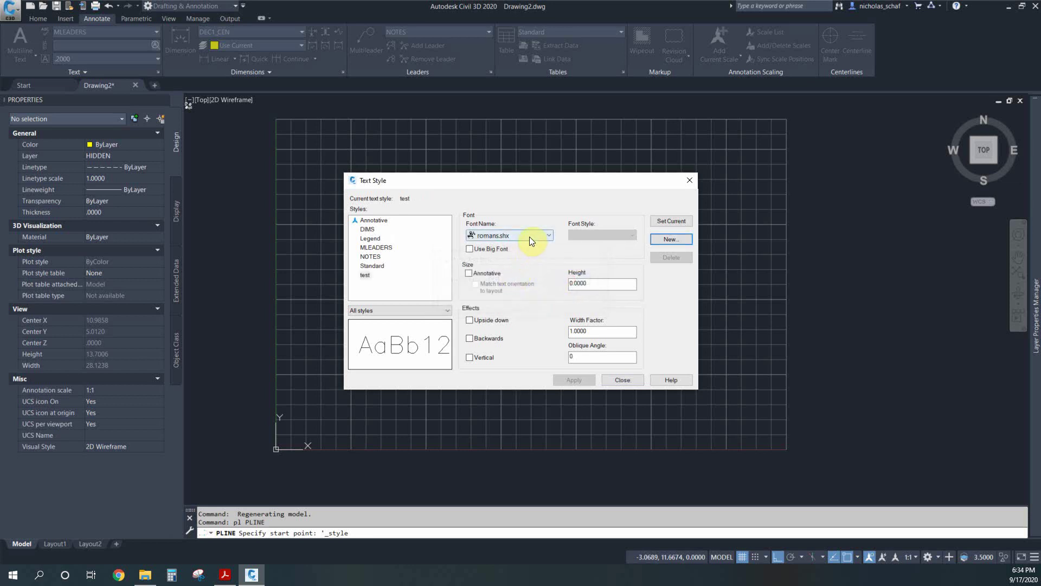
Step: Set the test text style's font to romant.shx, apply the change and close the text style settings
{"action": "left_click", "coordinate": [374, 275]}
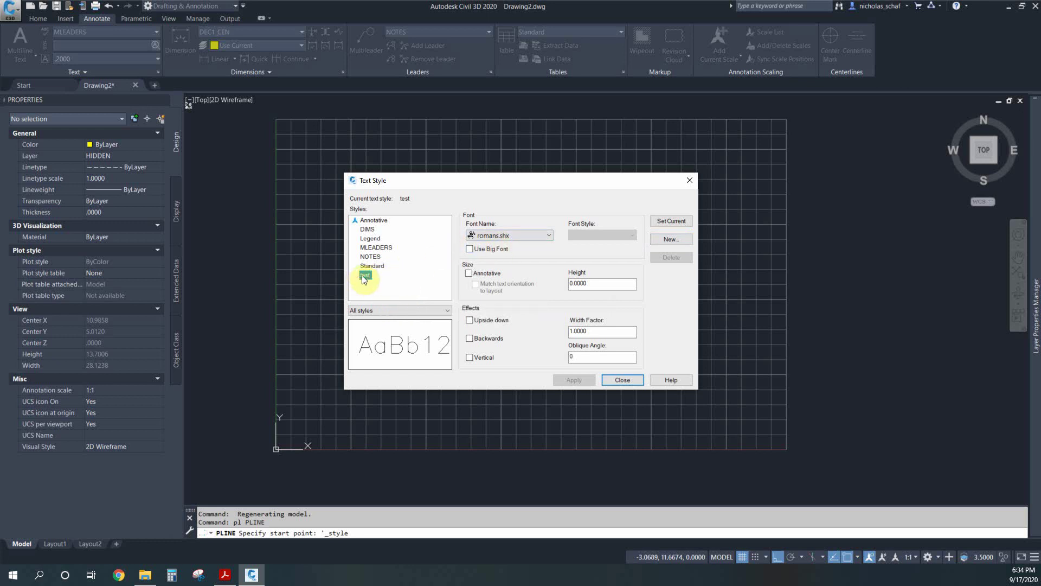
{"action": "left_click", "coordinate": [491, 235]}
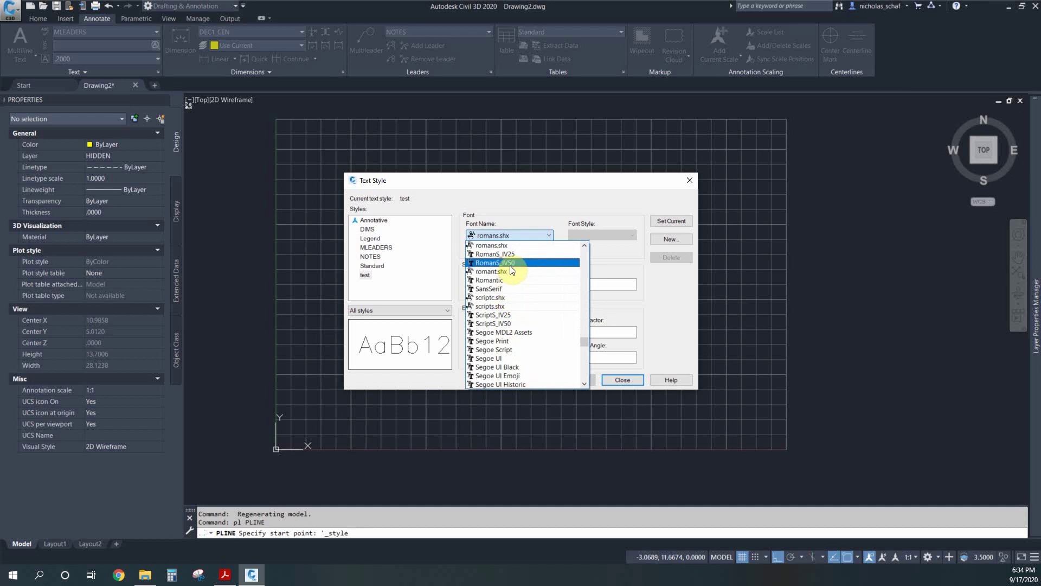
{"action": "left_click", "coordinate": [509, 271]}
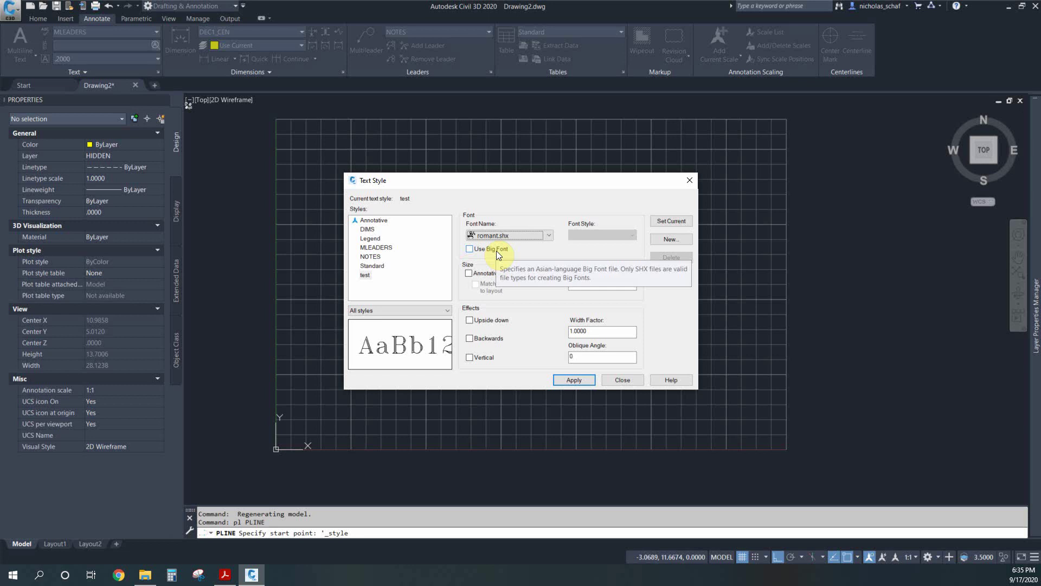
{"action": "left_click", "coordinate": [508, 236]}
{"action": "left_click", "coordinate": [509, 237]}
{"action": "left_click", "coordinate": [570, 379]}
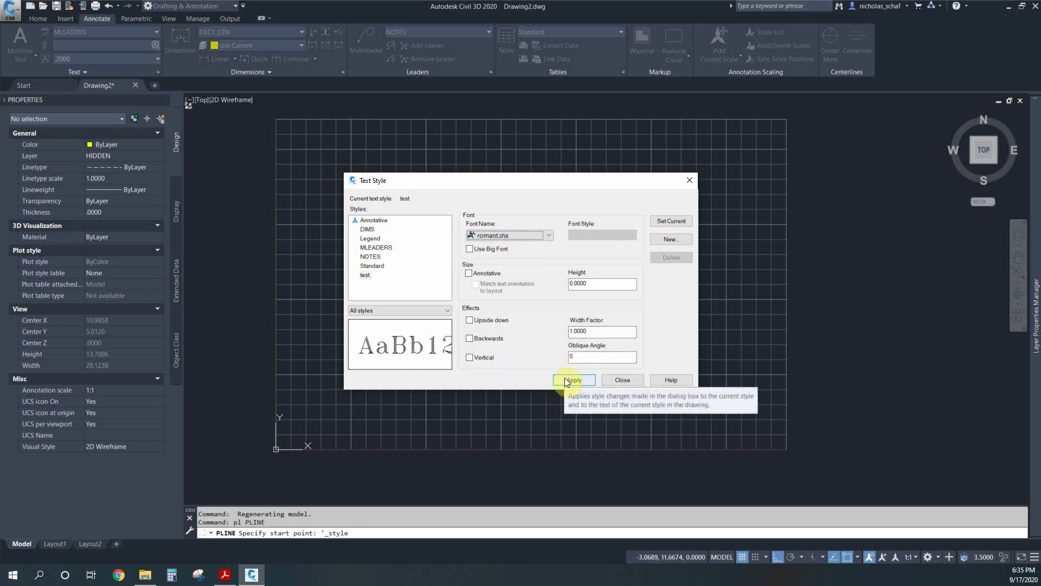
{"action": "left_click", "coordinate": [565, 381]}
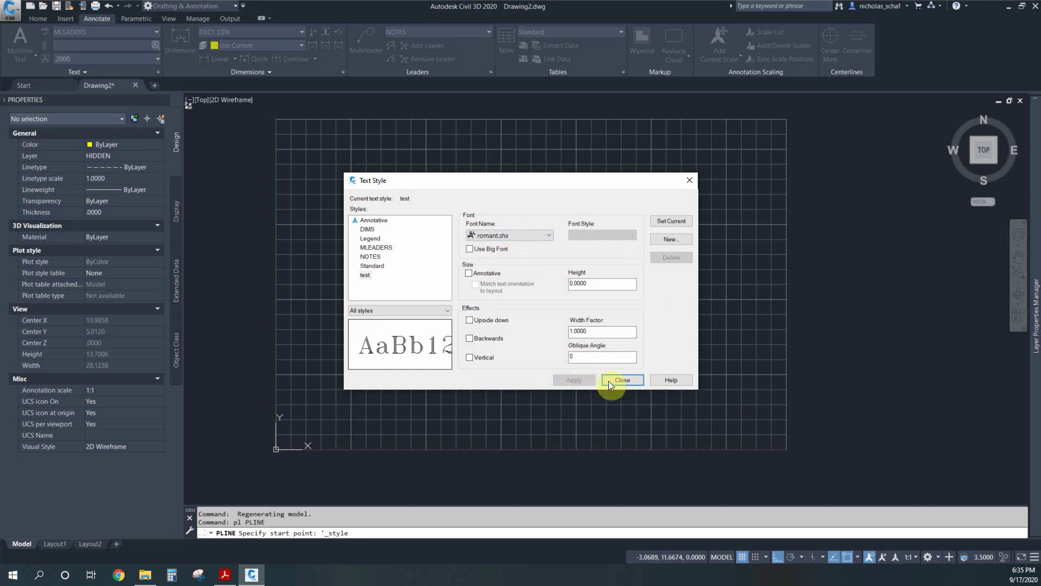
{"action": "left_click", "coordinate": [621, 380]}
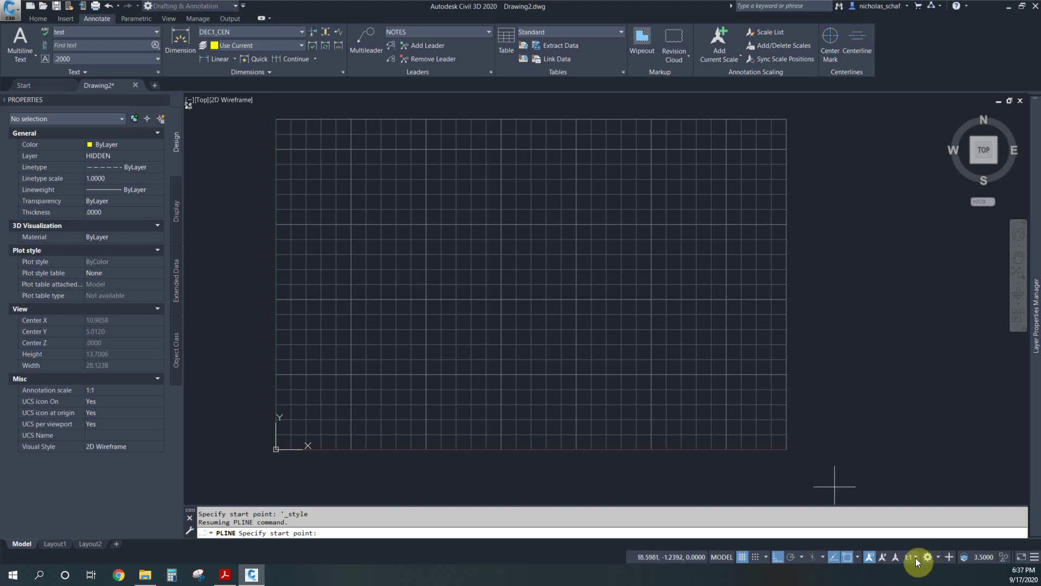
Step: Cancel the pending polyline and review the available annotation scales for model space
{"action": "key", "text": "Escape"}
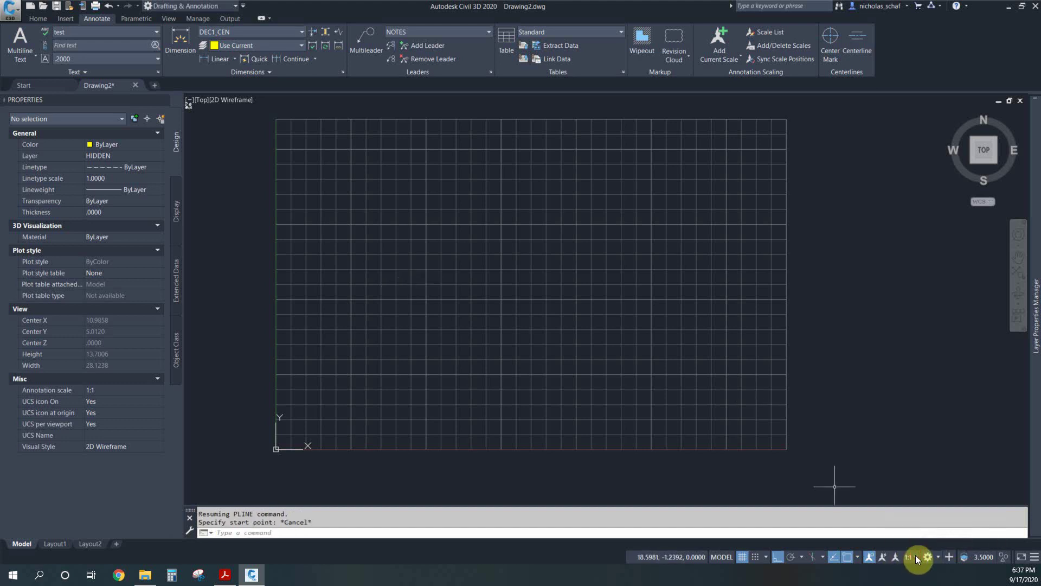
{"action": "left_click", "coordinate": [916, 556]}
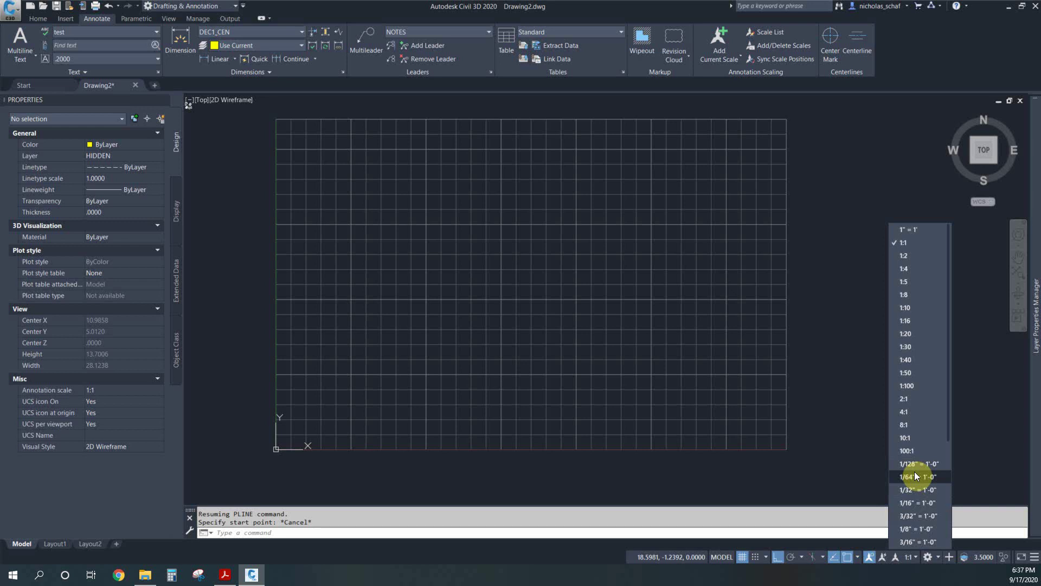
{"action": "left_click", "coordinate": [795, 316]}
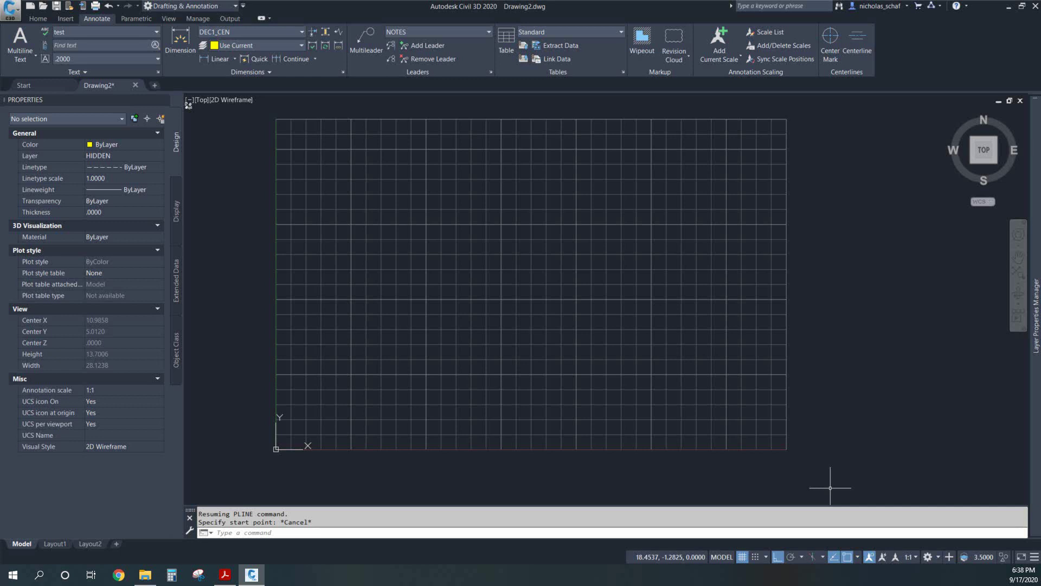
{"action": "mouse_move", "coordinate": [1035, 477]}
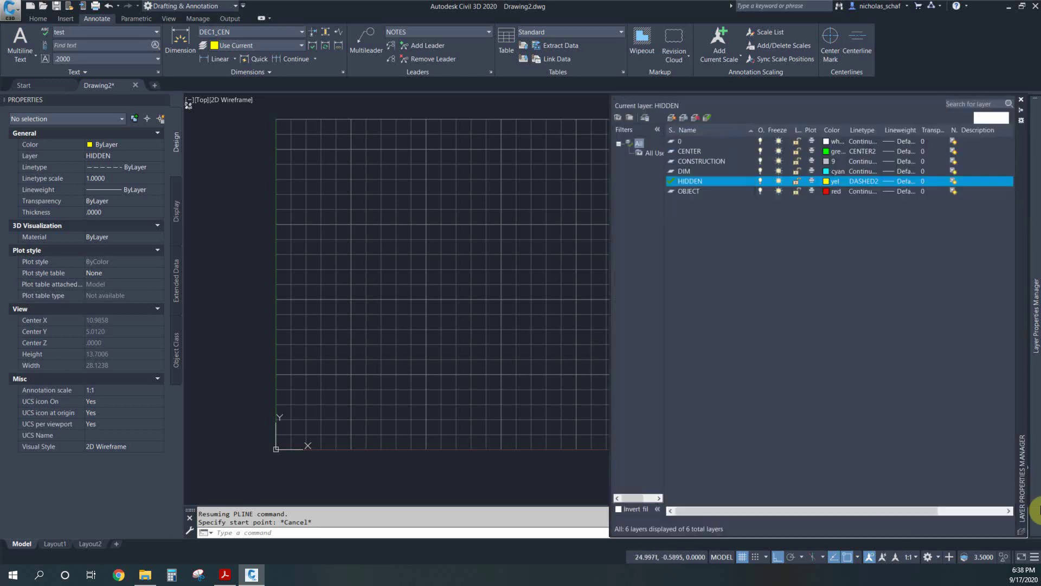
{"action": "left_click", "coordinate": [378, 339]}
{"action": "left_click", "coordinate": [332, 390]}
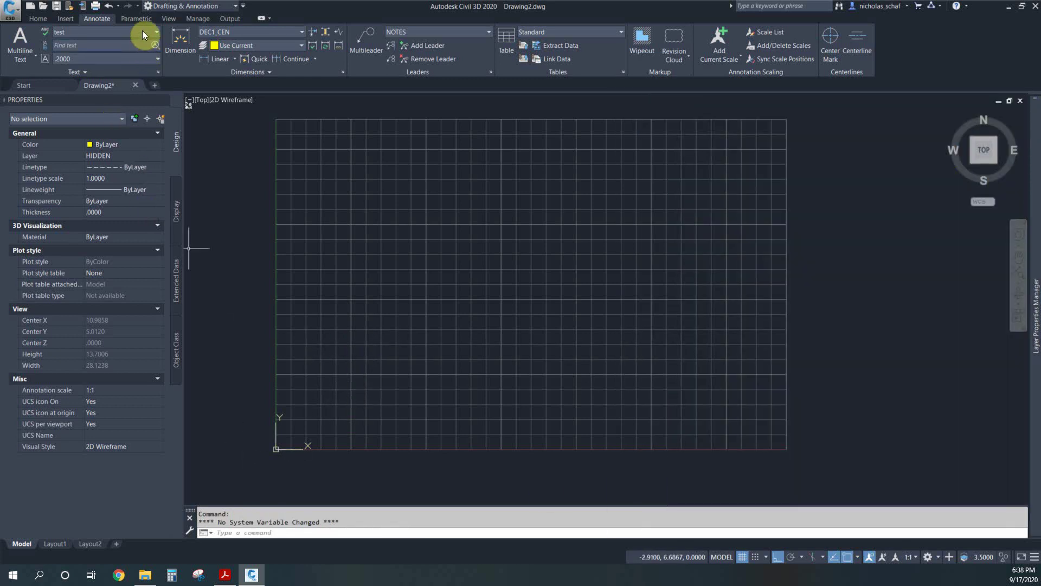
Step: Try the Annotative size option on the test text style, clear it again and leave the text style settings
{"action": "left_click", "coordinate": [158, 70]}
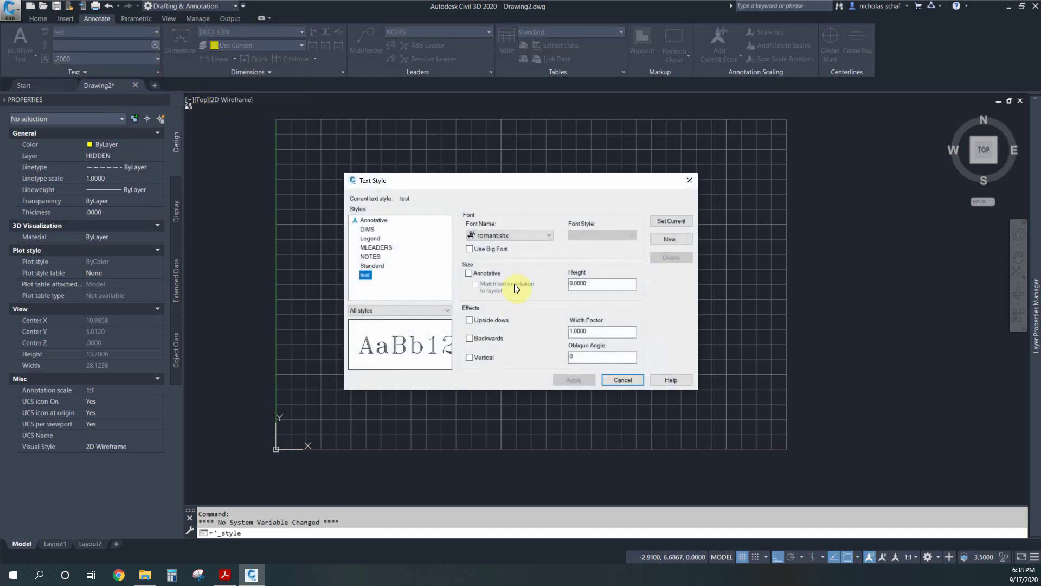
{"action": "left_click", "coordinate": [470, 274]}
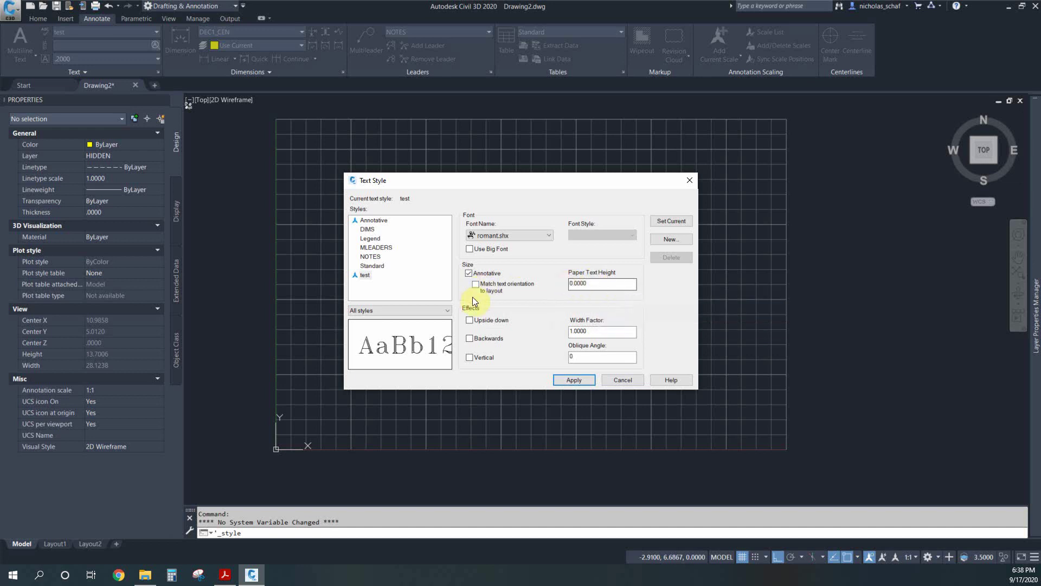
{"action": "left_click", "coordinate": [469, 273]}
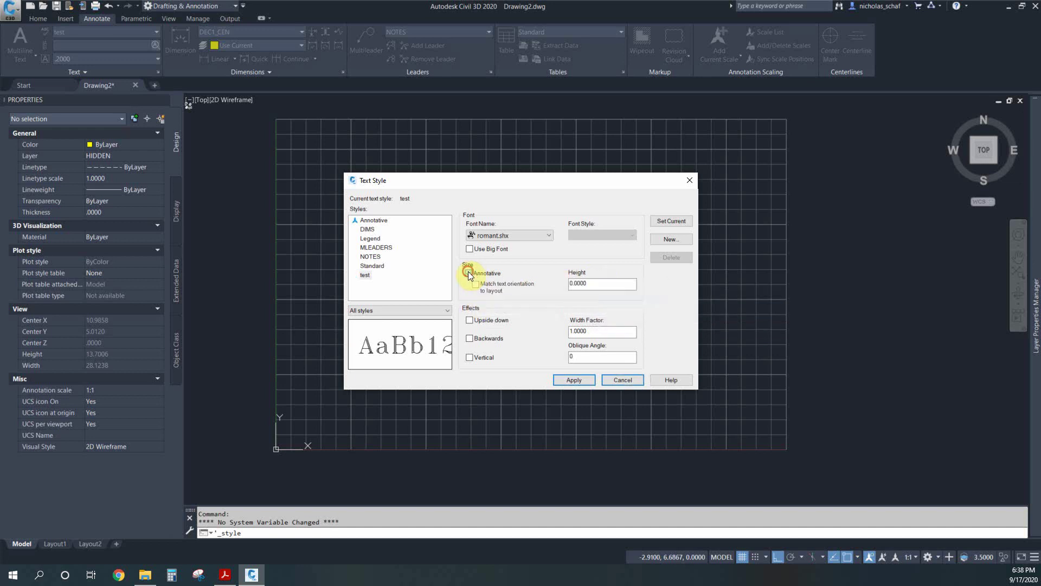
{"action": "left_click", "coordinate": [630, 380]}
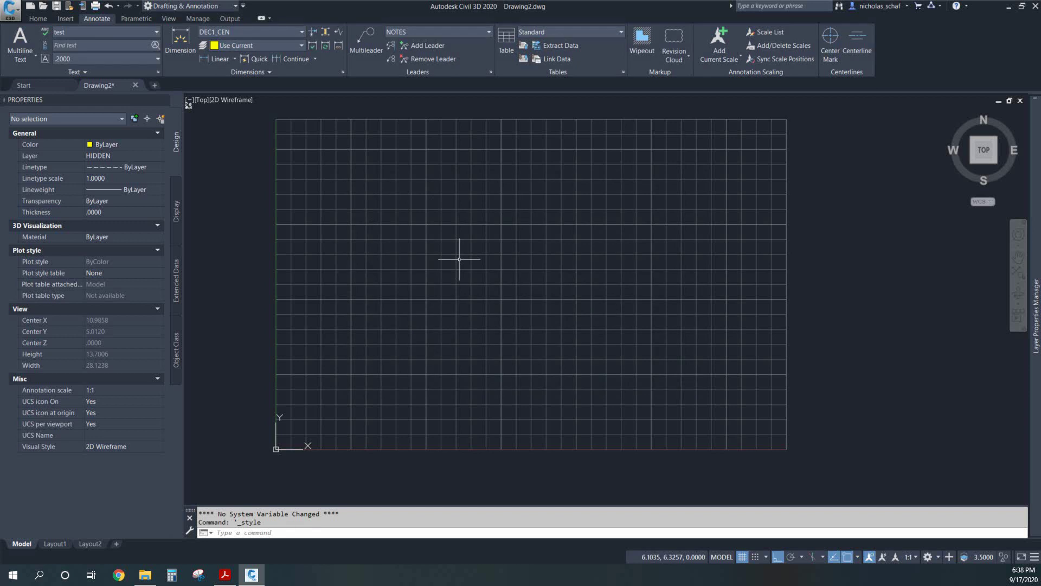
{"action": "left_click", "coordinate": [158, 70]}
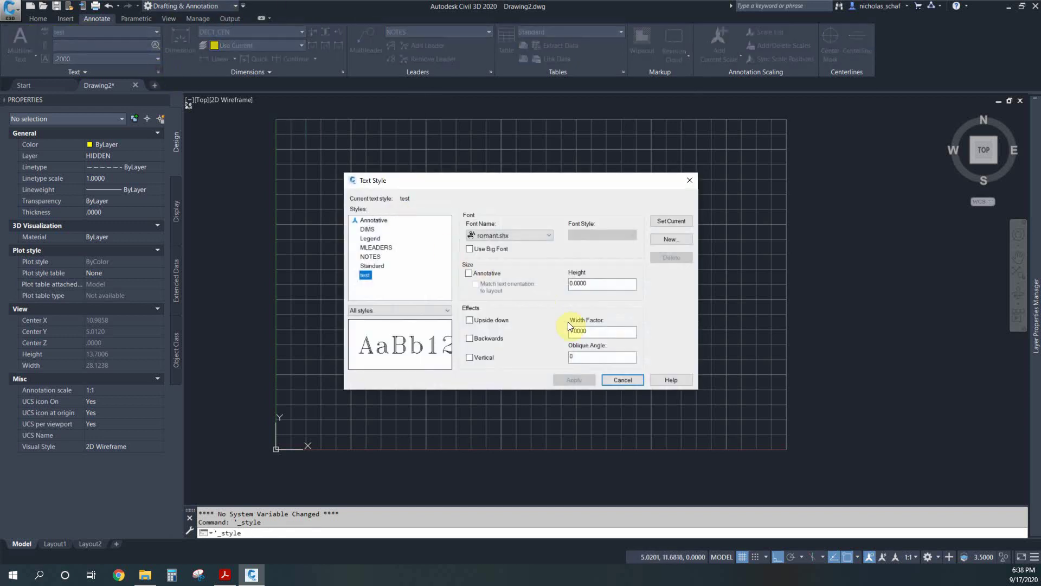
{"action": "left_click", "coordinate": [624, 382]}
Step: Create the multiline text "adsatsfy" near the middle of the grid, using the Annotative text style and a 1:1 annotation scale
{"action": "left_click", "coordinate": [109, 30]}
{"action": "left_click", "coordinate": [81, 89]}
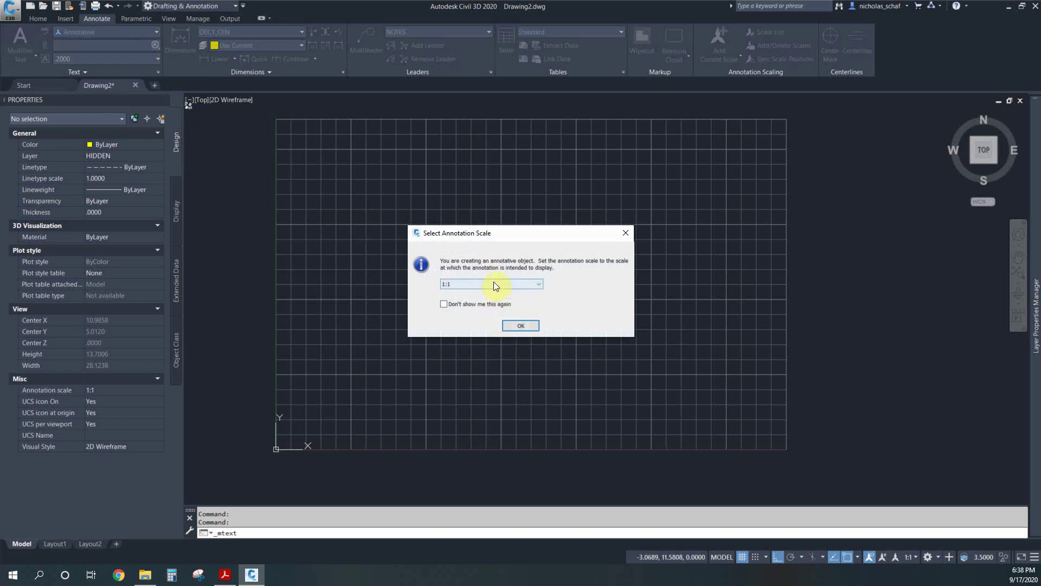
{"action": "left_click", "coordinate": [493, 282]}
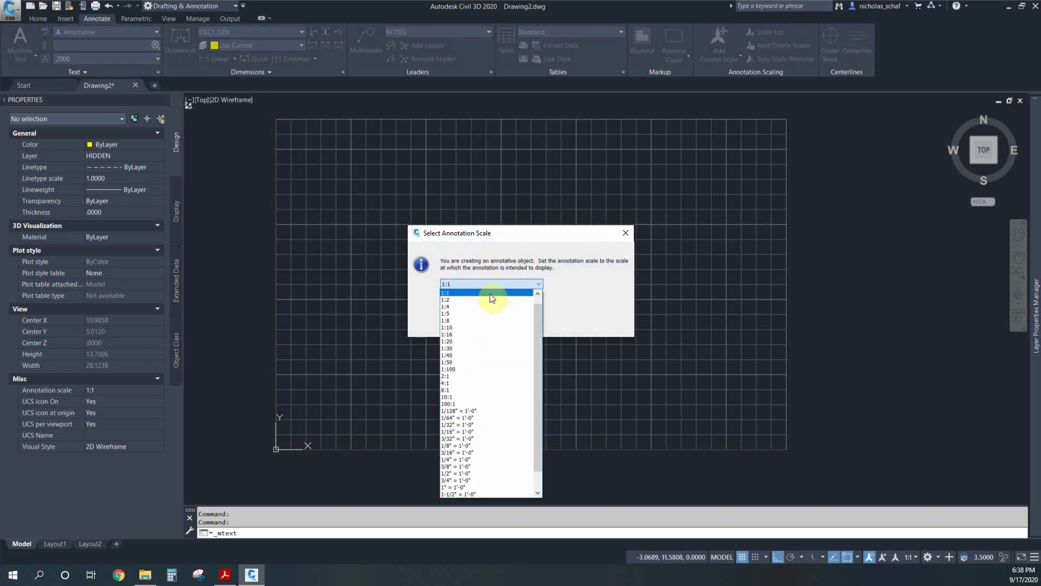
{"action": "left_click", "coordinate": [445, 292]}
{"action": "left_click", "coordinate": [510, 320]}
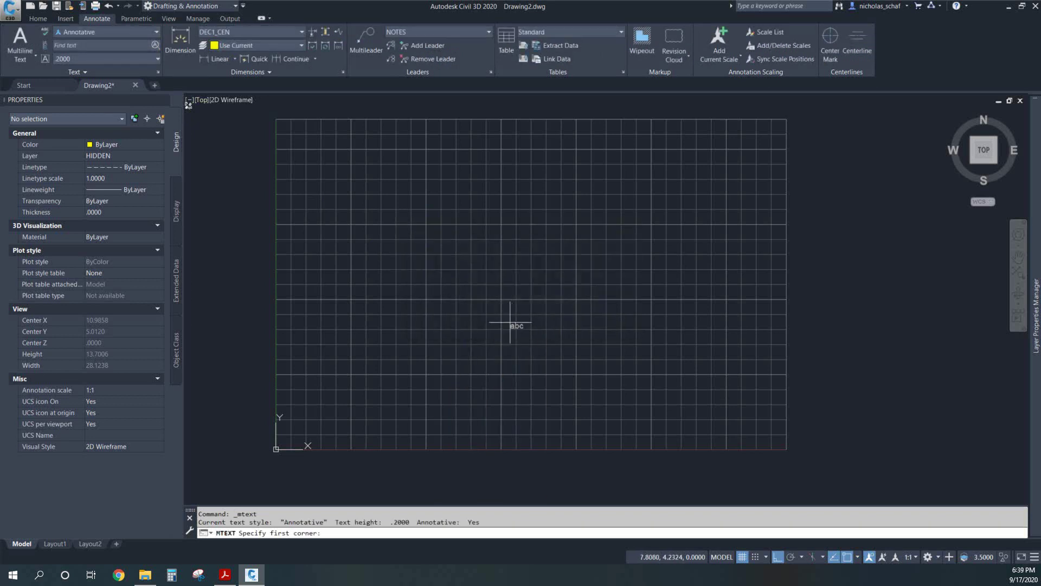
{"action": "left_click", "coordinate": [532, 278]}
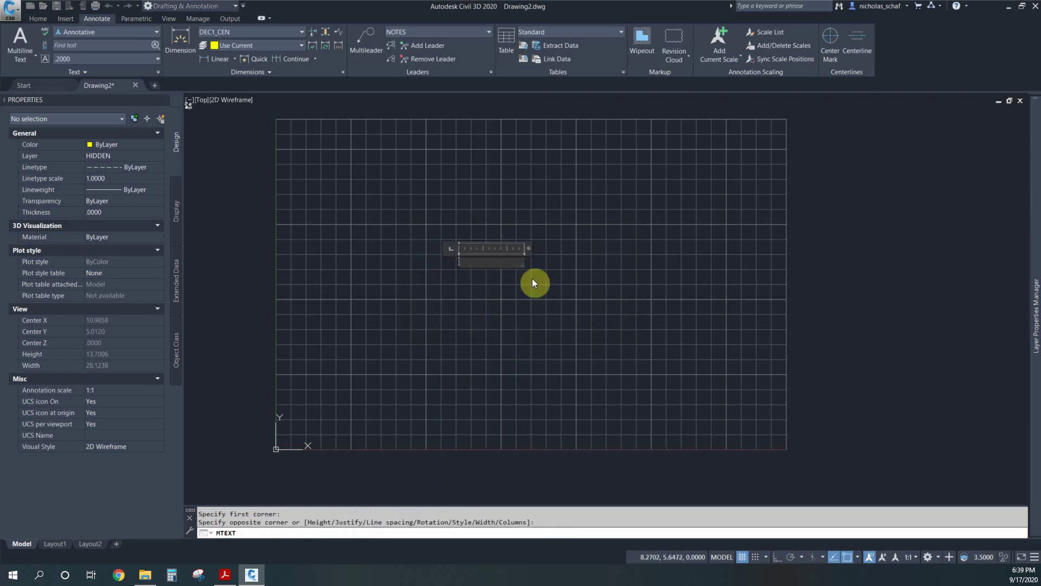
{"action": "type", "text": "adsatsfy"}
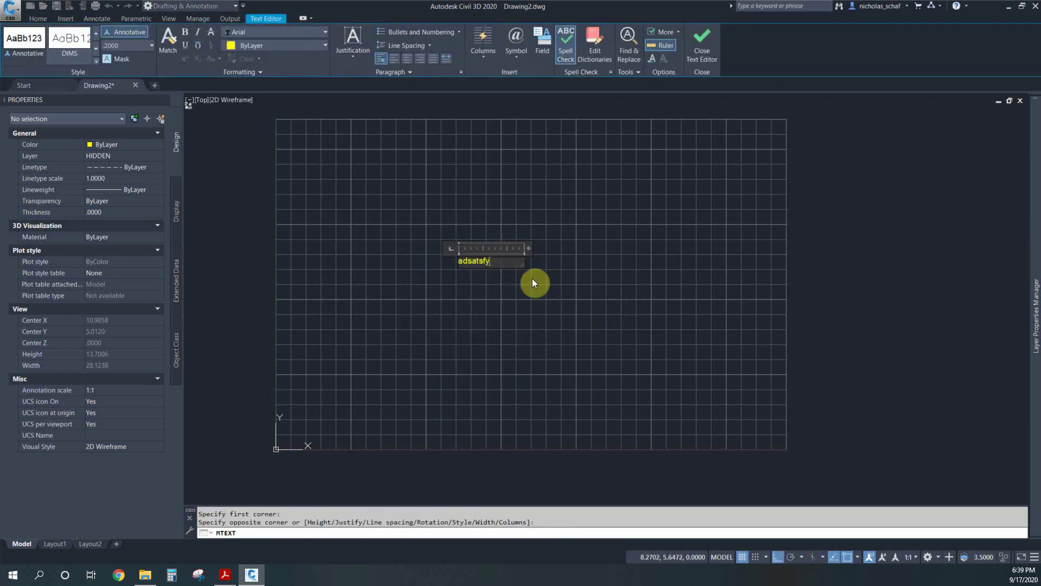
{"action": "left_click", "coordinate": [594, 280]}
Step: Clear the selection around the new text and set the drawing's annotation scale to 1:2
{"action": "left_click", "coordinate": [501, 242]}
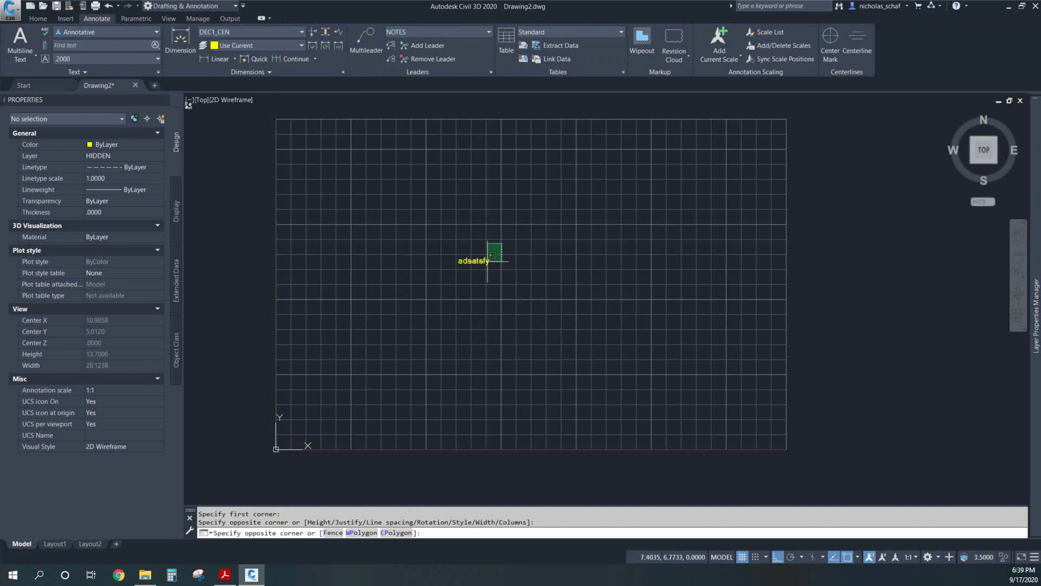
{"action": "left_click", "coordinate": [664, 219]}
{"action": "left_click", "coordinate": [916, 559]}
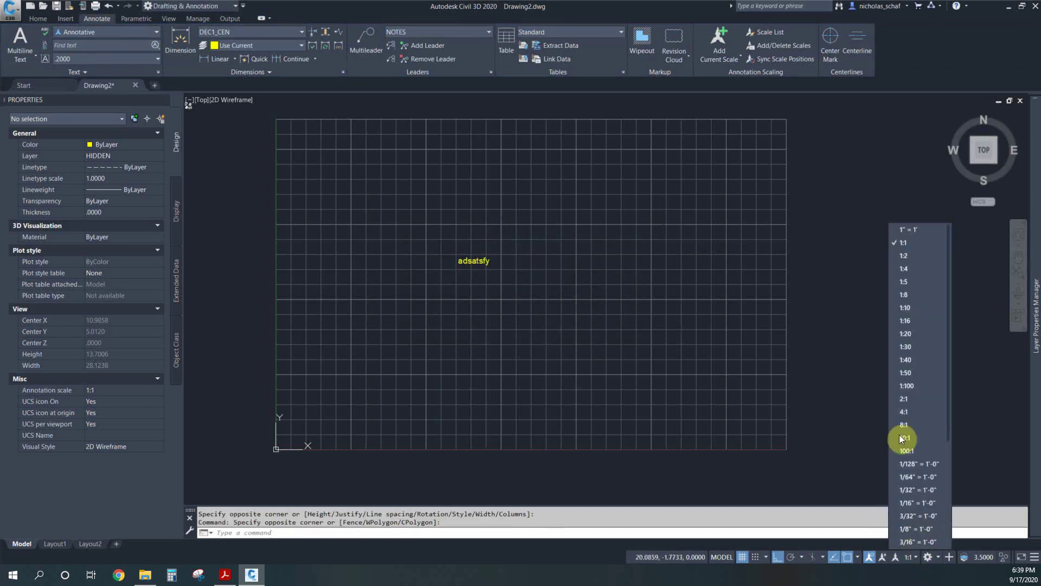
{"action": "left_click", "coordinate": [904, 256]}
Step: Add the 1:2 scale to the "adsatsfy" text's list of annotative object scales
{"action": "left_click", "coordinate": [508, 249]}
{"action": "left_click", "coordinate": [451, 303]}
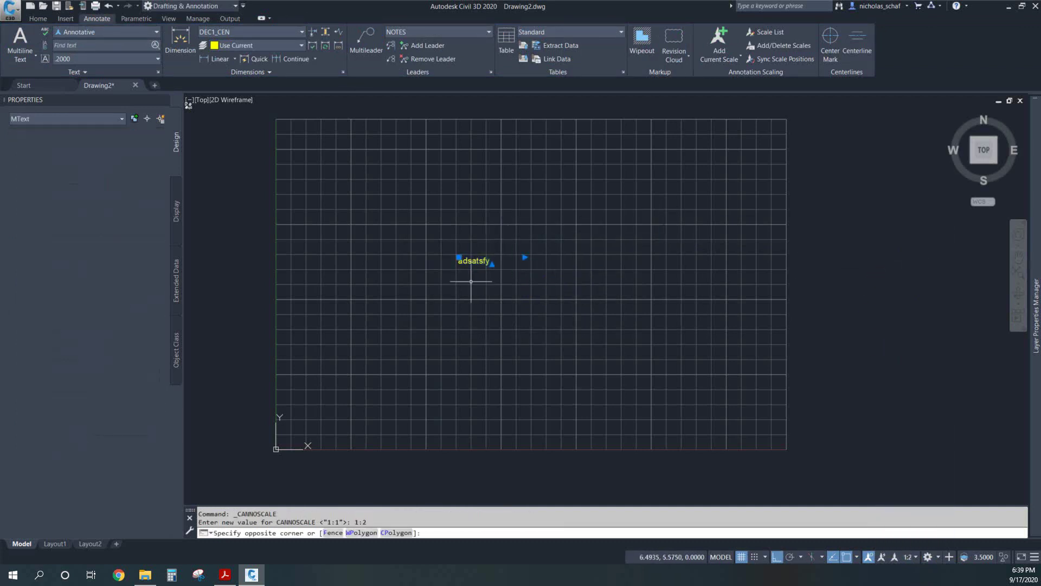
{"action": "left_click", "coordinate": [112, 310]}
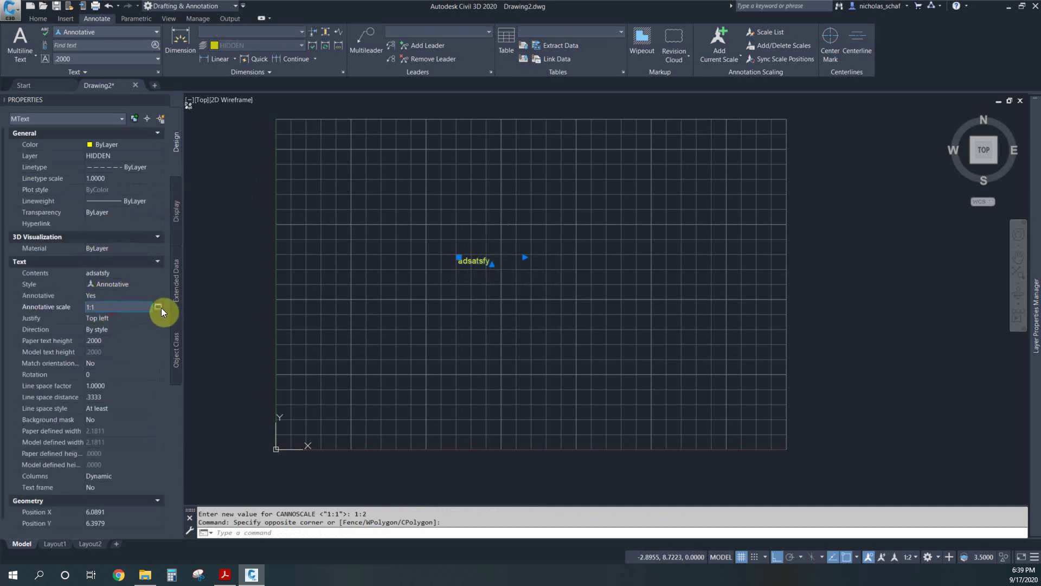
{"action": "left_click", "coordinate": [158, 307]}
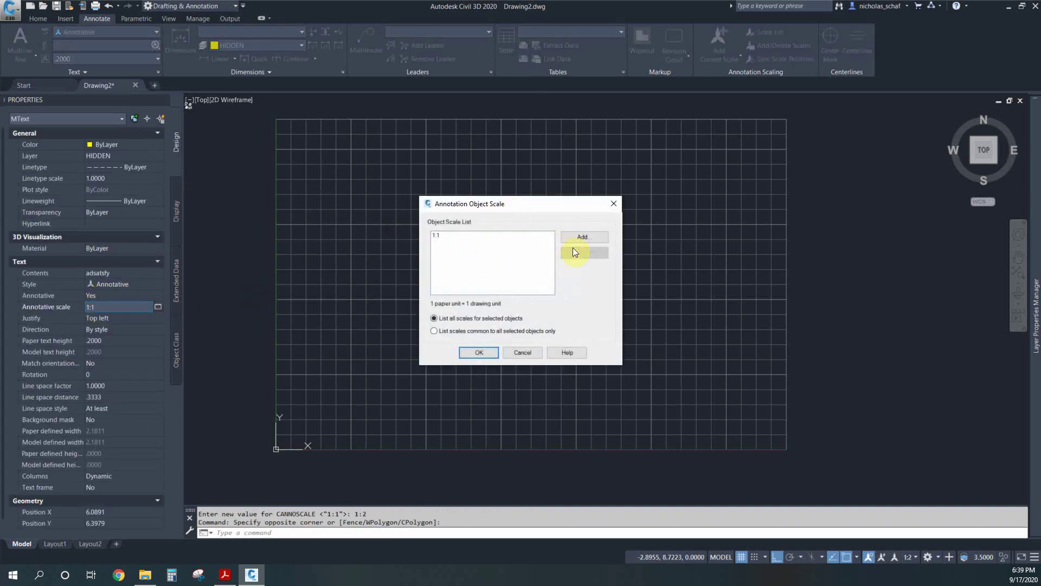
{"action": "left_click", "coordinate": [583, 237]}
{"action": "left_click", "coordinate": [461, 244]}
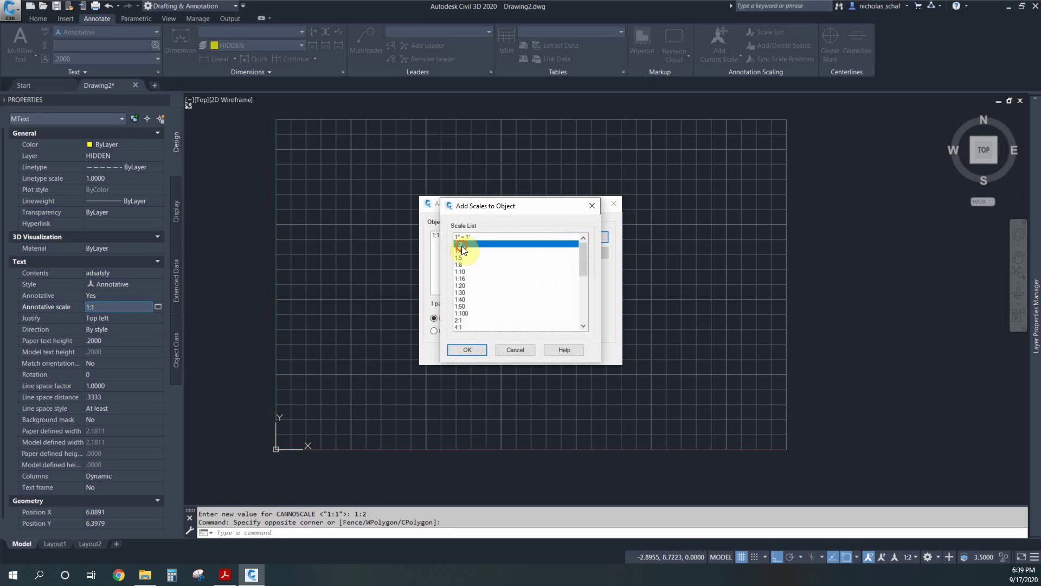
{"action": "left_click", "coordinate": [466, 351]}
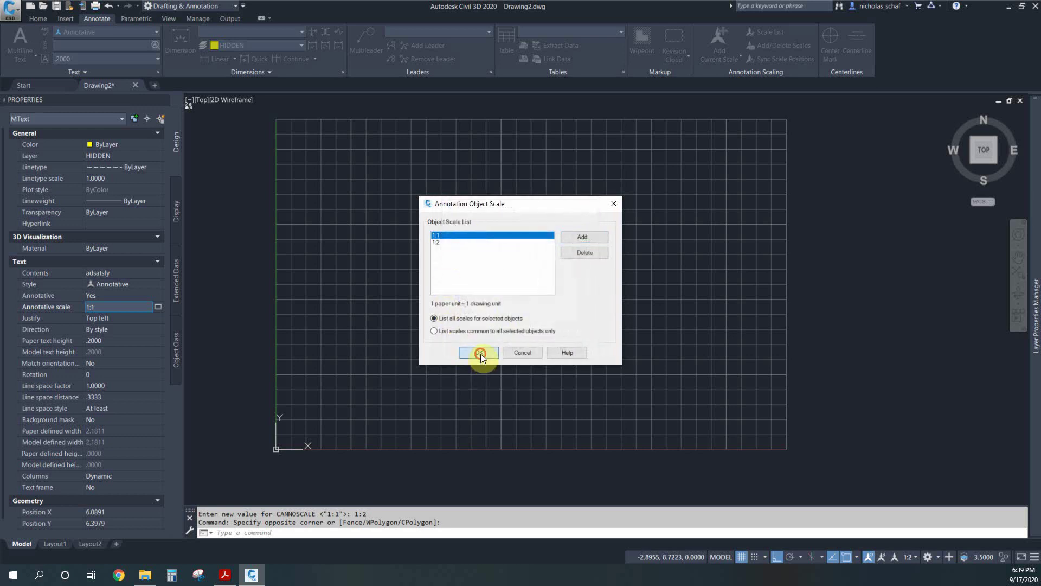
{"action": "left_click", "coordinate": [481, 353]}
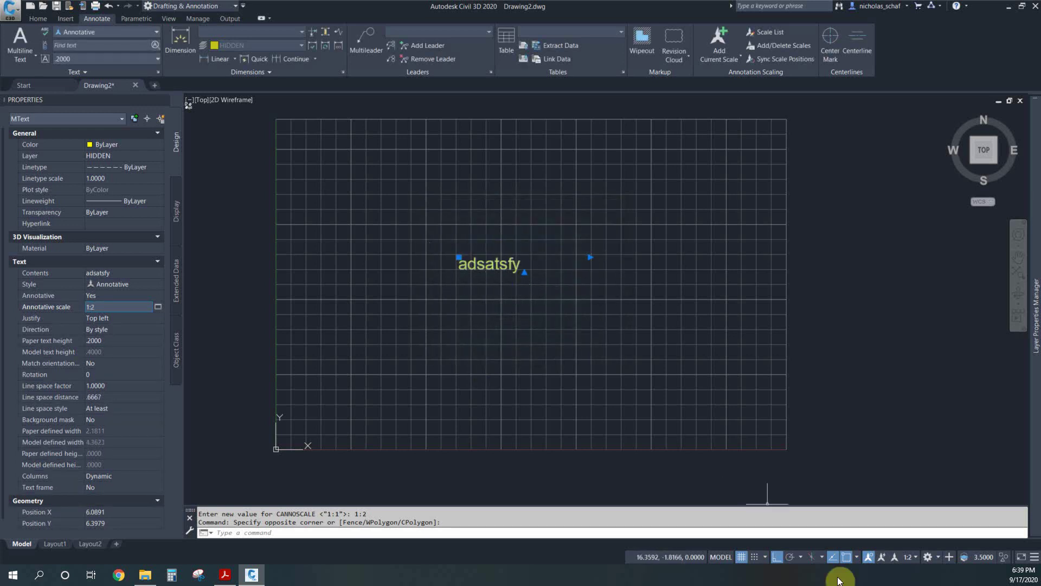
Step: Switch the drawing's annotation scale to 1:1 and back to 1:2 to compare the text sizes, then clear the selection
{"action": "left_click", "coordinate": [908, 556]}
{"action": "left_click", "coordinate": [900, 255]}
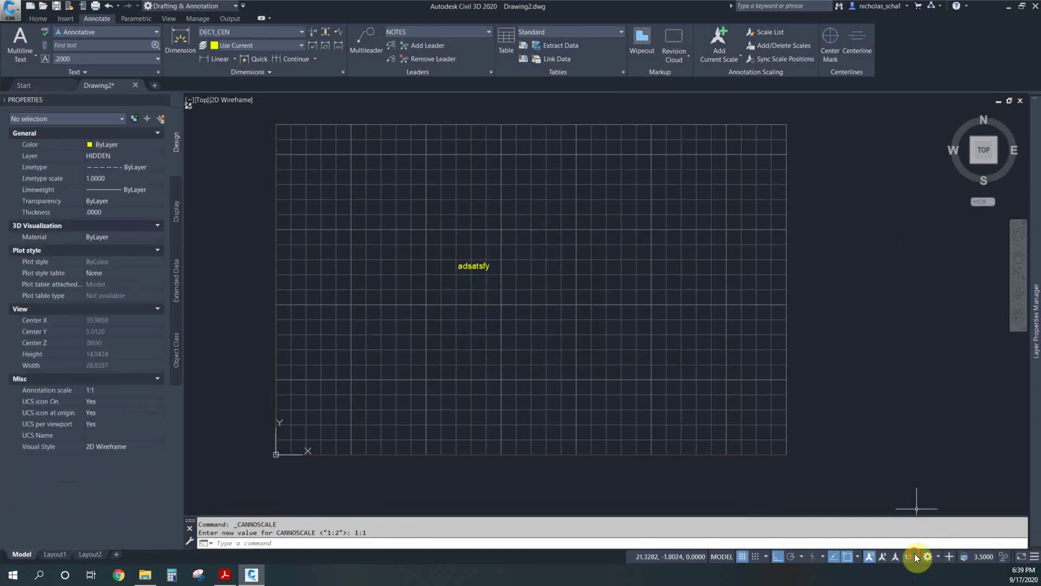
{"action": "left_click", "coordinate": [915, 556]}
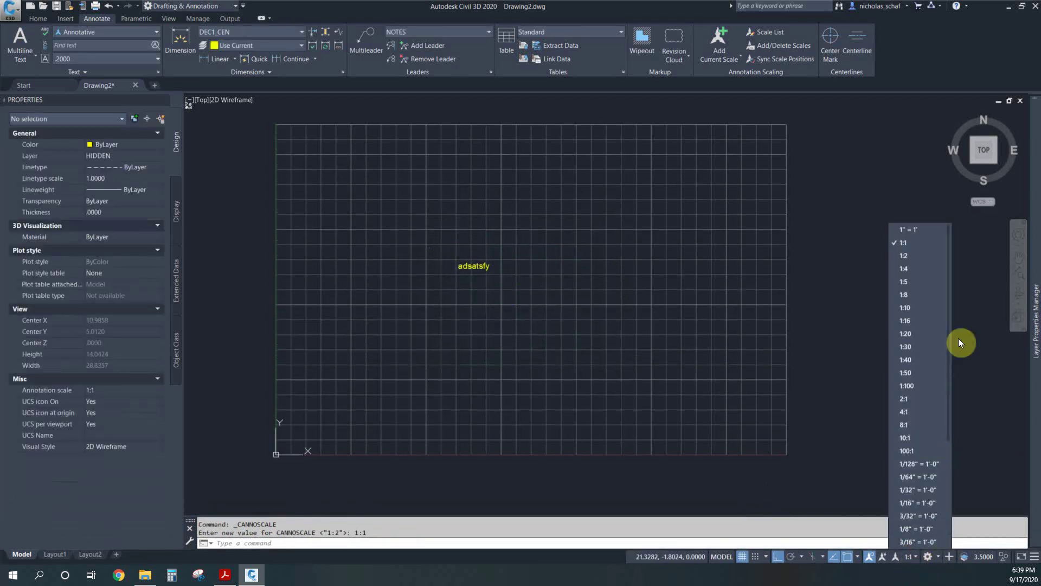
{"action": "left_click", "coordinate": [911, 262]}
{"action": "left_click", "coordinate": [562, 275]}
{"action": "left_click", "coordinate": [539, 336]}
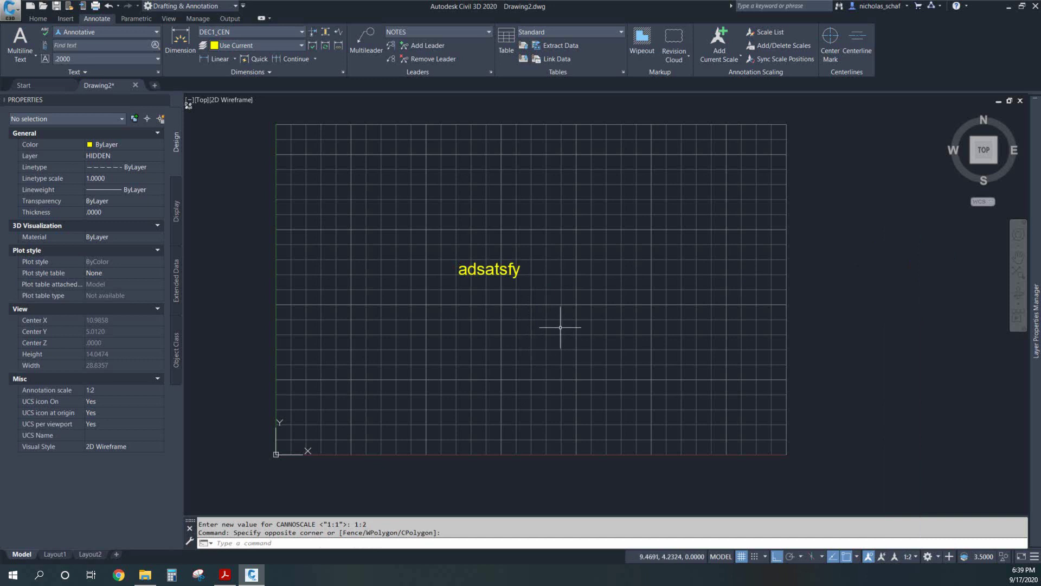
{"action": "key", "text": "Escape"}
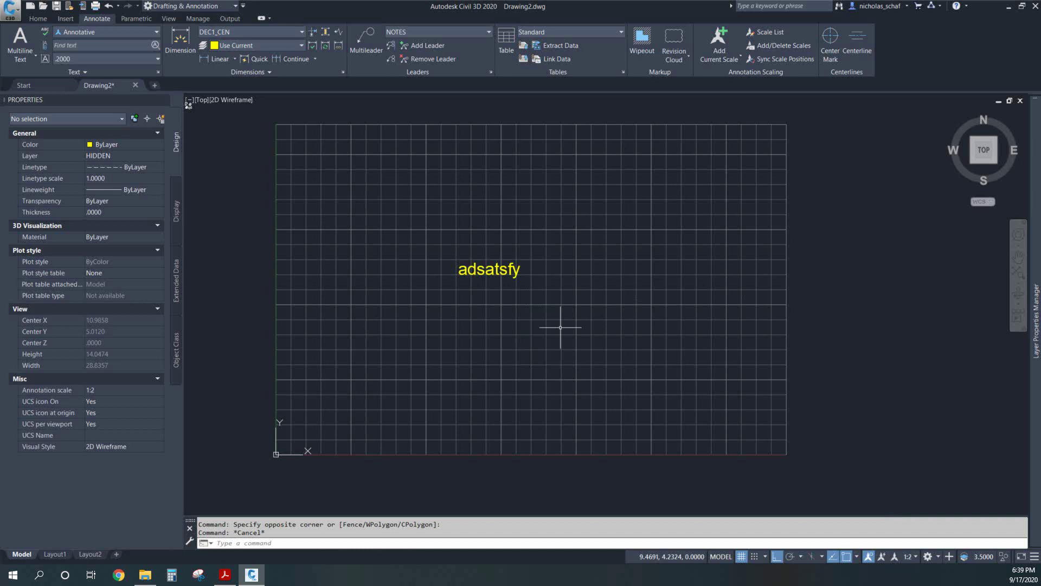
Step: Move the text's 1:2 representation away from its 1:1 representation, to about X 7.88, Y 8.51
{"action": "left_click", "coordinate": [515, 239]}
{"action": "left_click", "coordinate": [490, 293]}
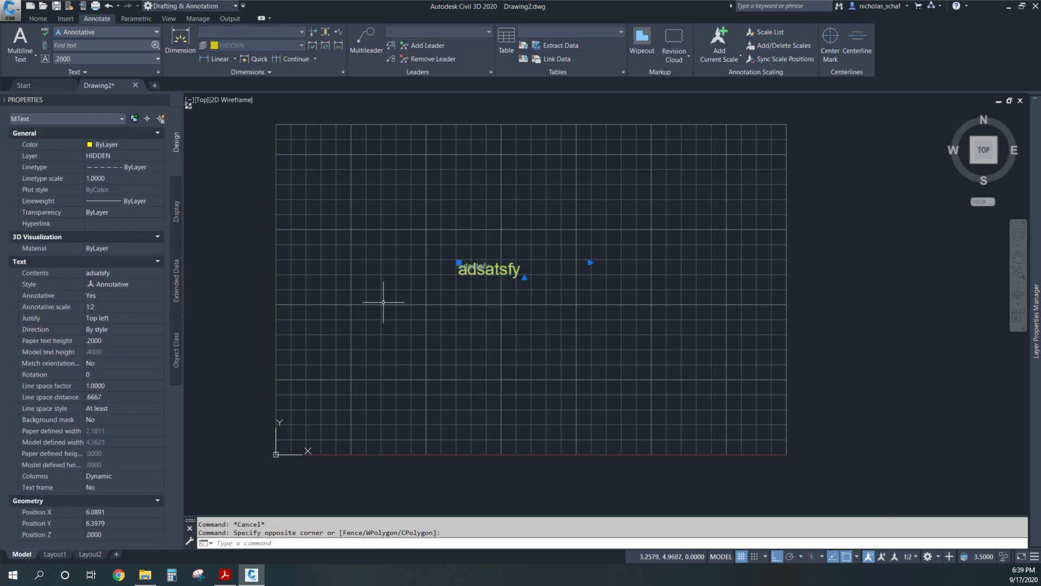
{"action": "left_click", "coordinate": [459, 263]}
{"action": "left_click", "coordinate": [531, 304]}
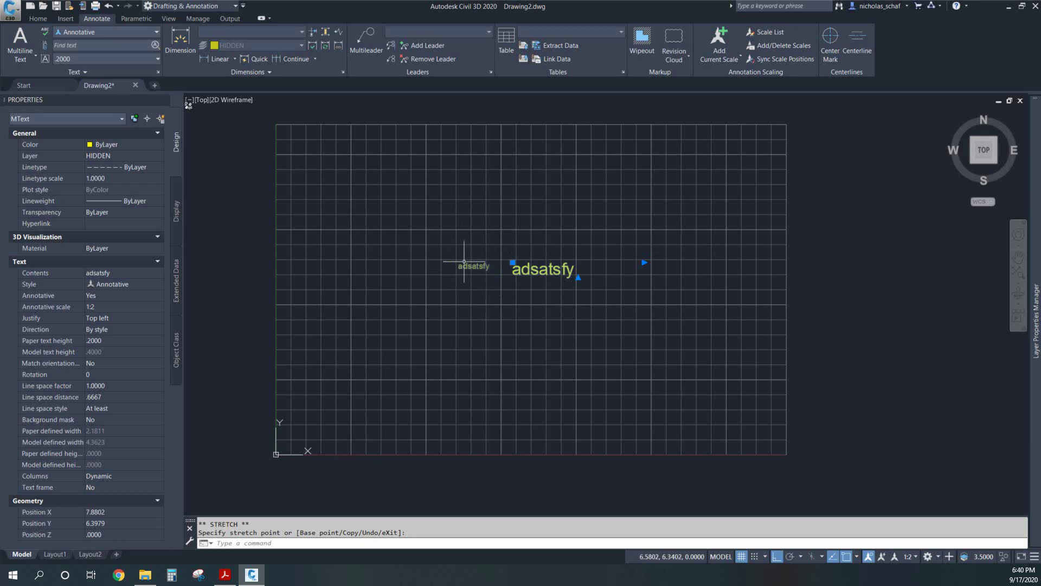
{"action": "left_click", "coordinate": [484, 266]}
{"action": "left_click", "coordinate": [512, 262]}
{"action": "left_click", "coordinate": [525, 199]}
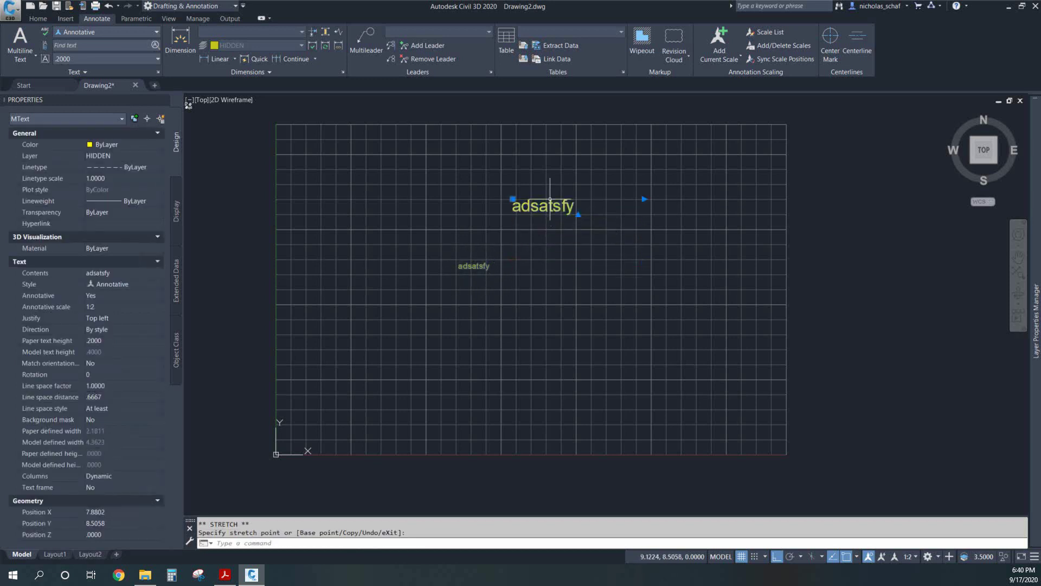
Step: Set the annotation scale to 1:1 and move the text's 1:1 representation to about X 6.98, Y 6.40
{"action": "left_click", "coordinate": [910, 560]}
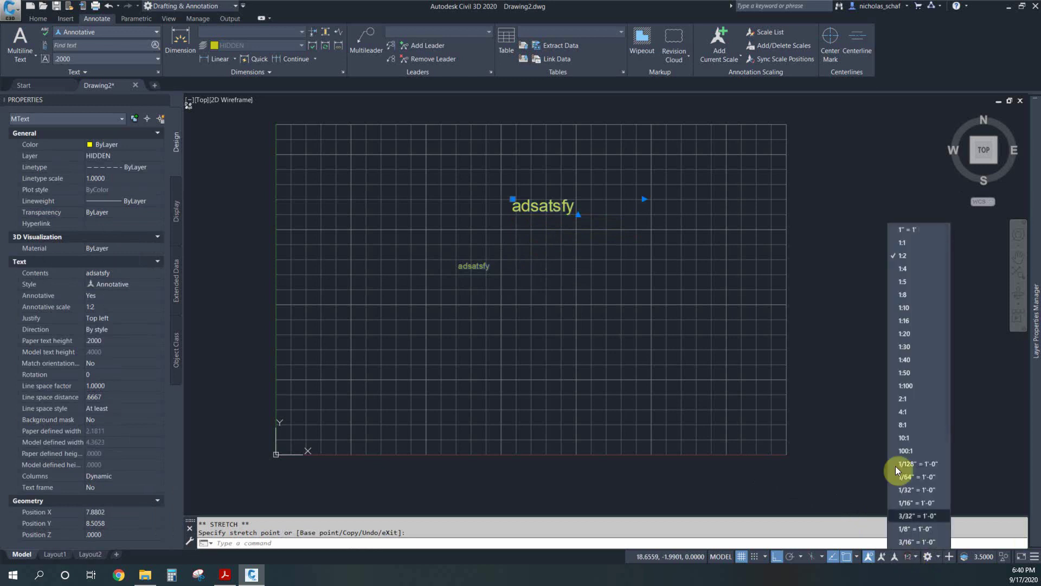
{"action": "left_click", "coordinate": [902, 251]}
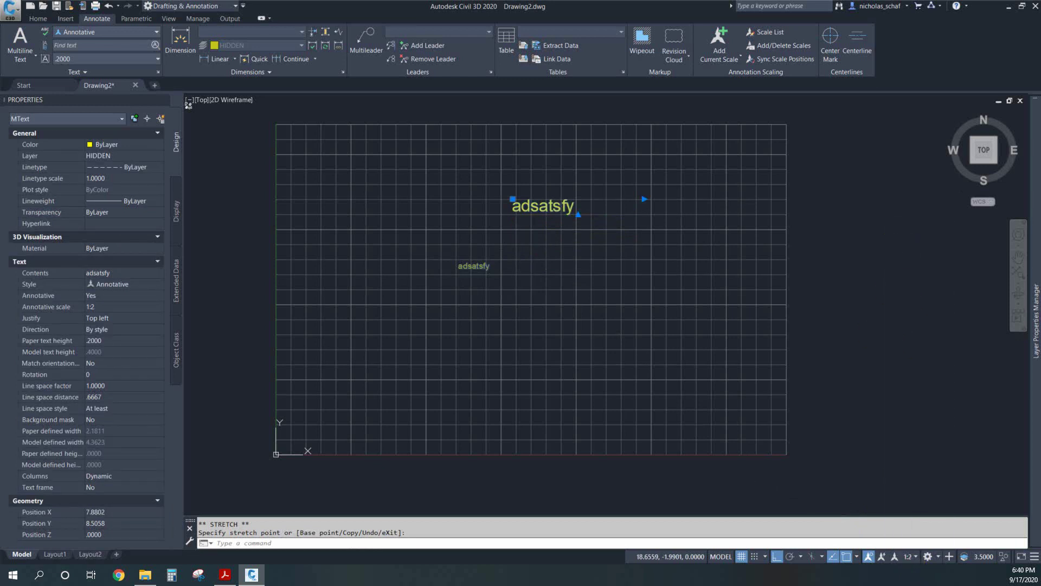
{"action": "left_click", "coordinate": [457, 270]}
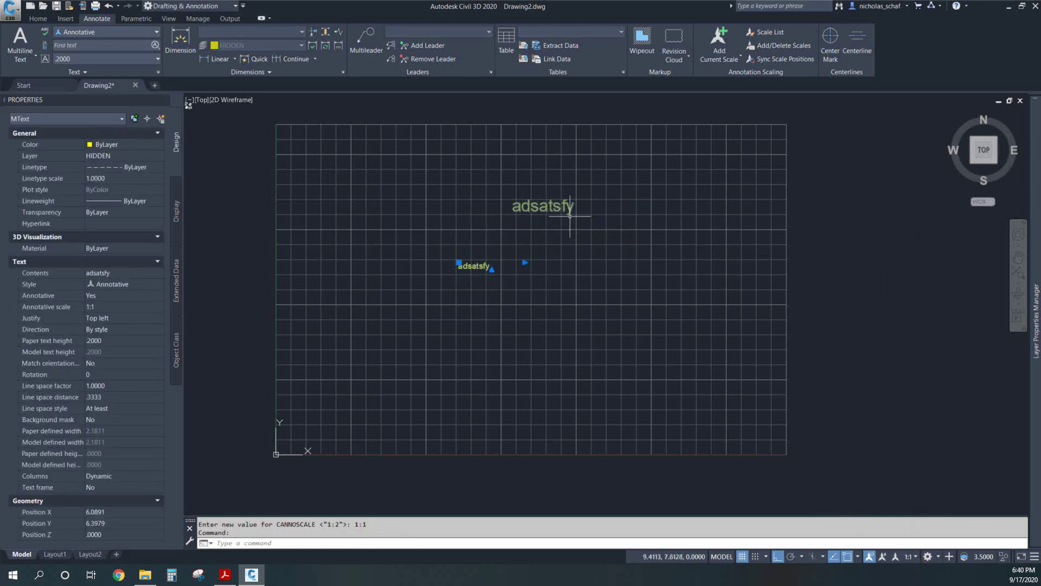
{"action": "left_click", "coordinate": [459, 263]}
{"action": "left_click", "coordinate": [486, 262]}
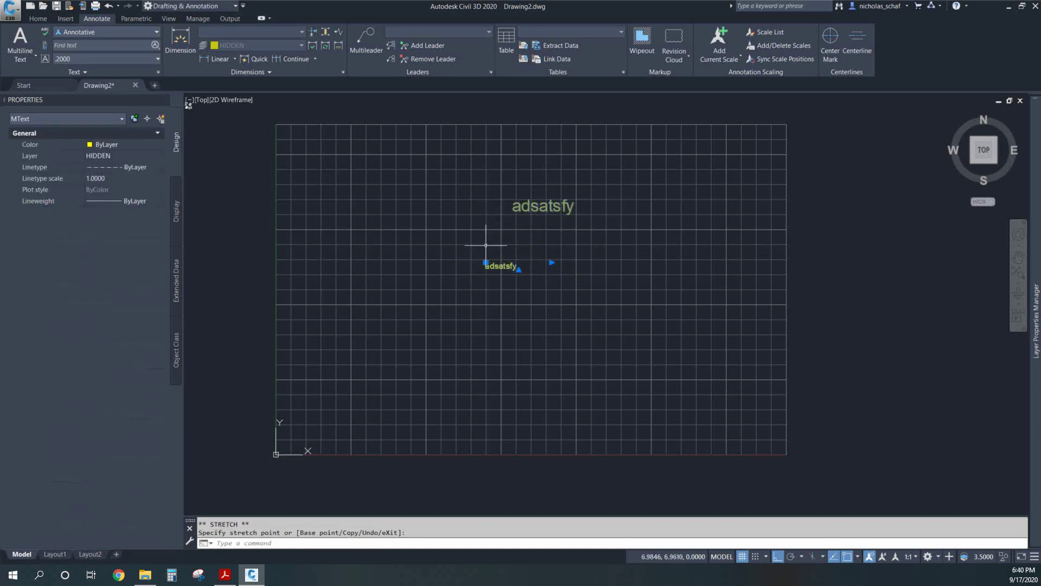
Step: Synchronize the multiple-scale positions of the "adsatsfy" text and clear the selection
{"action": "right_click", "coordinate": [523, 266]}
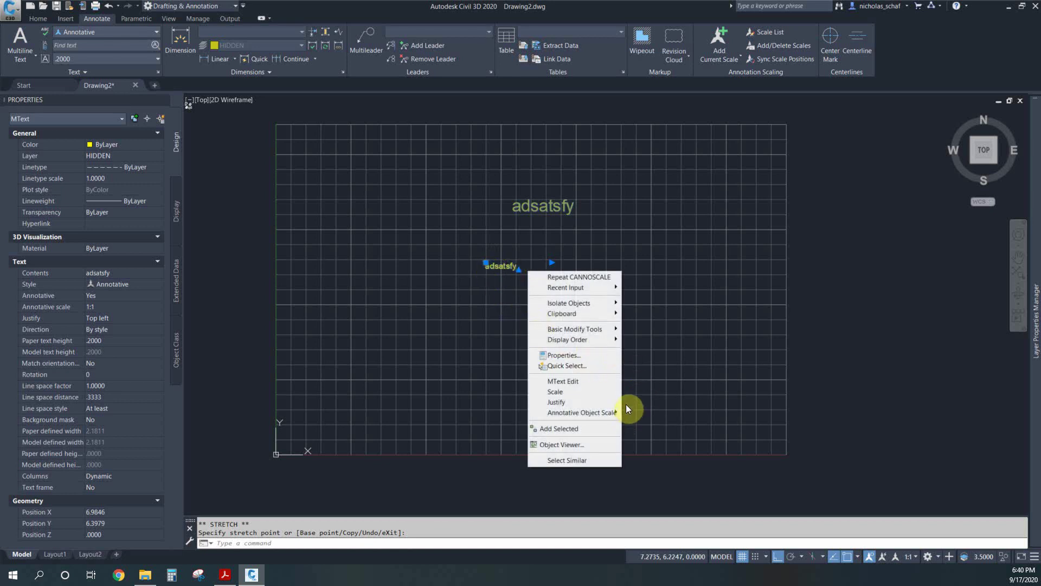
{"action": "mouse_move", "coordinate": [581, 415]}
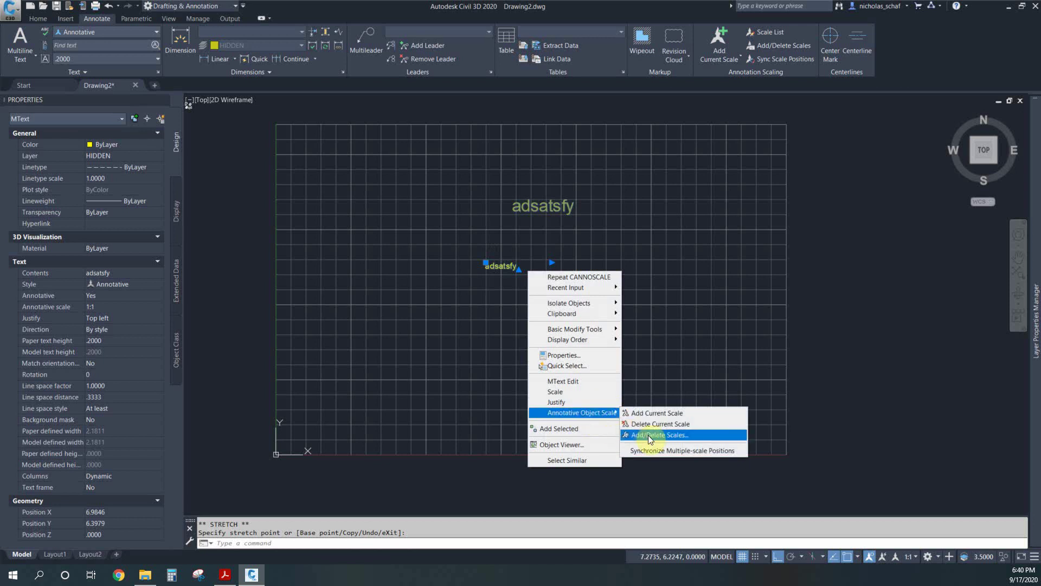
{"action": "left_click", "coordinate": [671, 451]}
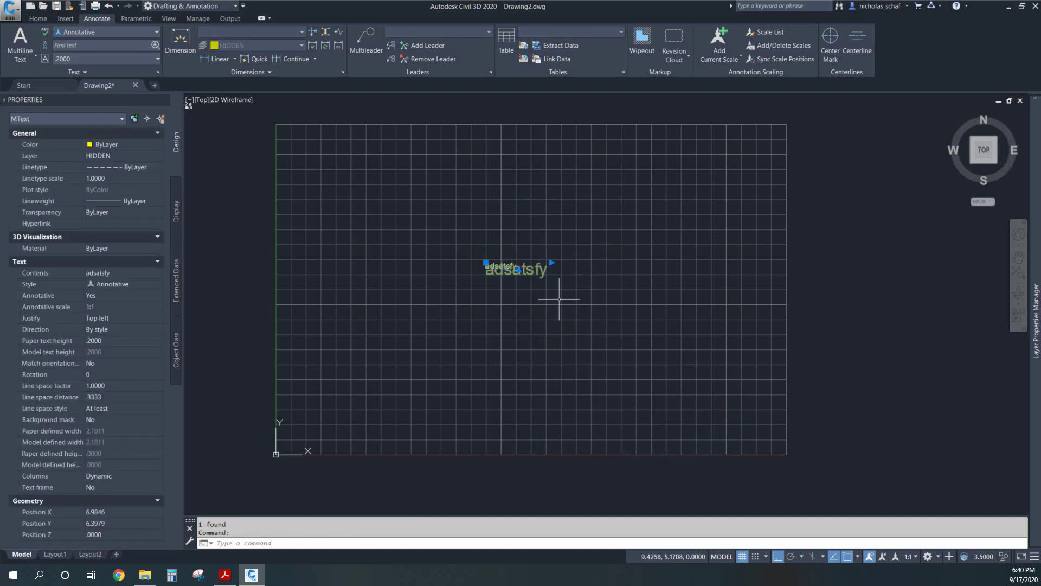
{"action": "key", "text": "Escape"}
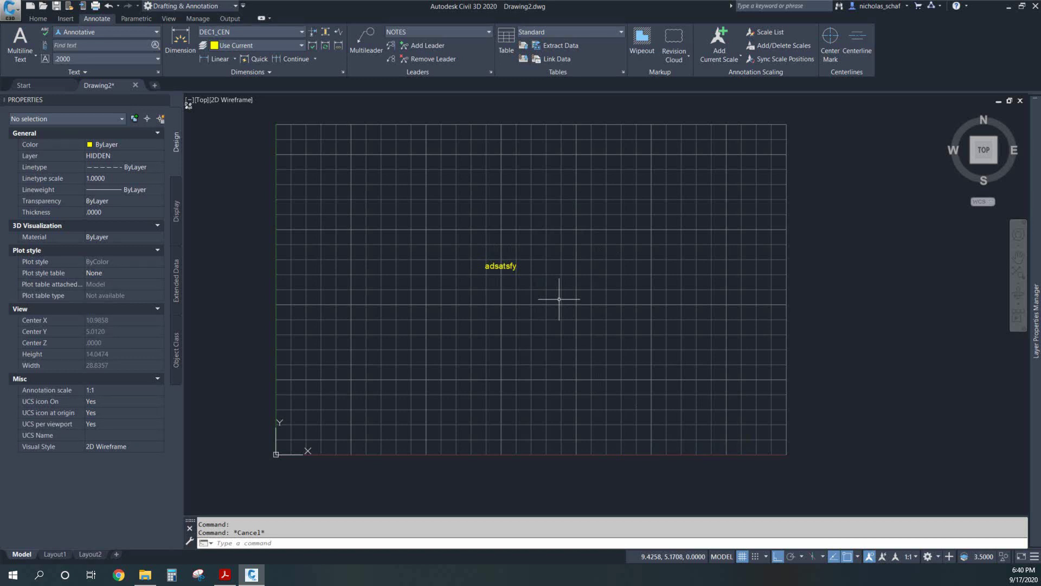
Step: Delete the "adsatsfy" text and make DIMS the current text style
{"action": "left_click", "coordinate": [504, 266]}
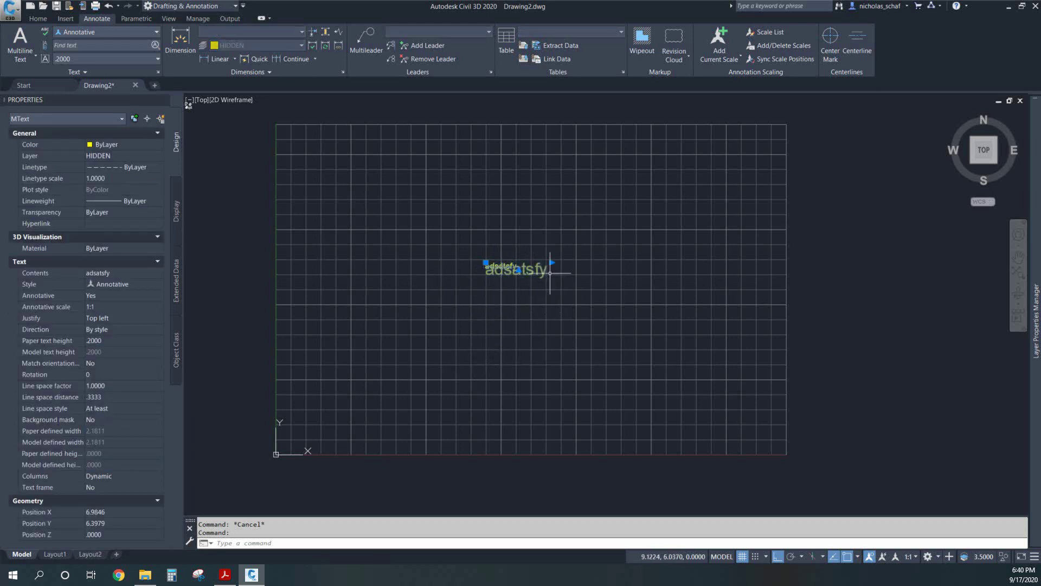
{"action": "key", "text": "Delete"}
{"action": "left_click", "coordinate": [125, 31]}
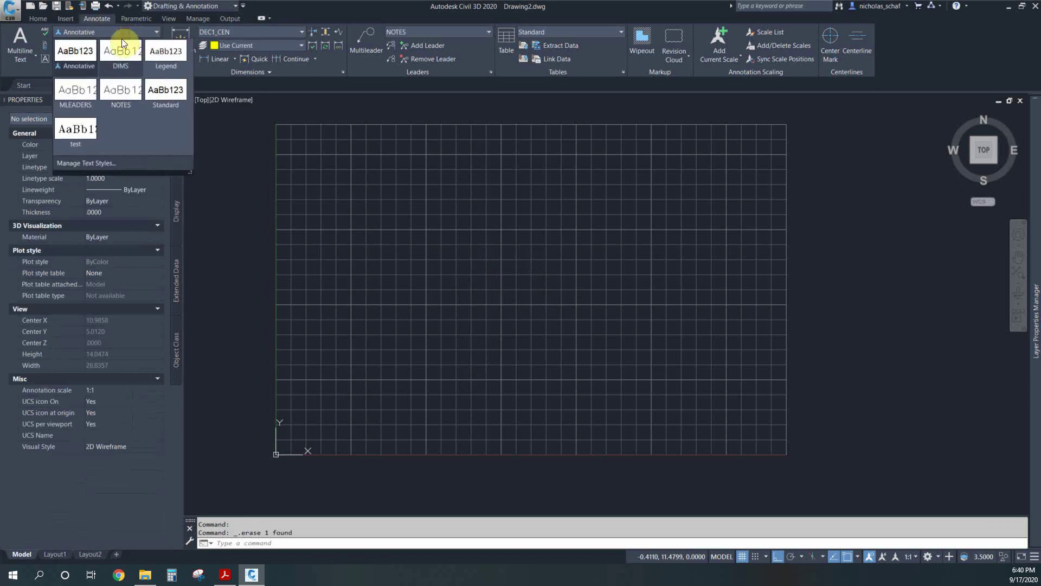
{"action": "left_click", "coordinate": [106, 57]}
Step: Create the multiline text "asdfasg" in the DIMS style near the middle of the grid and check its properties
{"action": "left_click", "coordinate": [20, 43]}
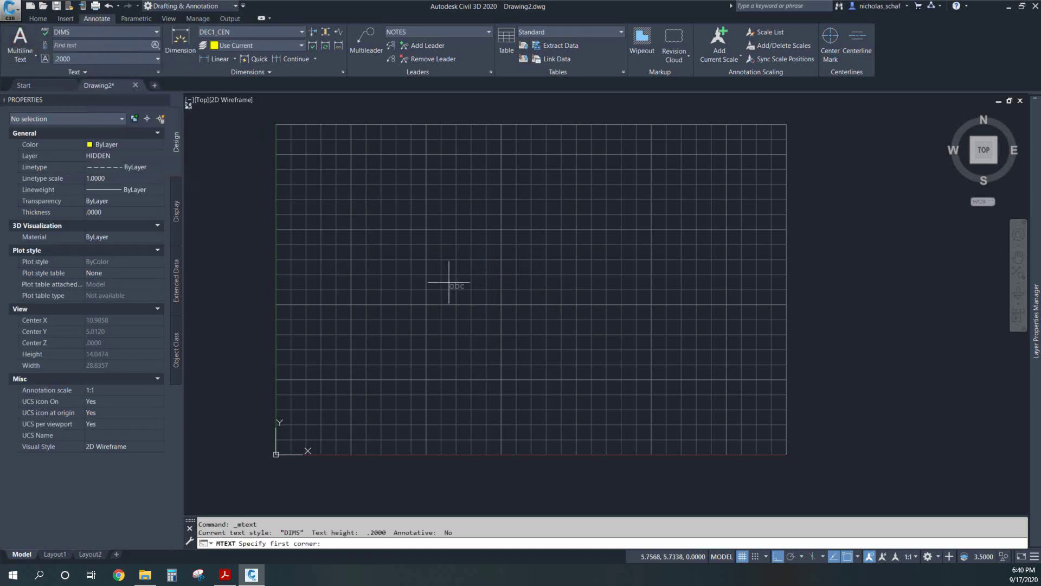
{"action": "left_click", "coordinate": [460, 257]}
{"action": "left_click", "coordinate": [546, 272]}
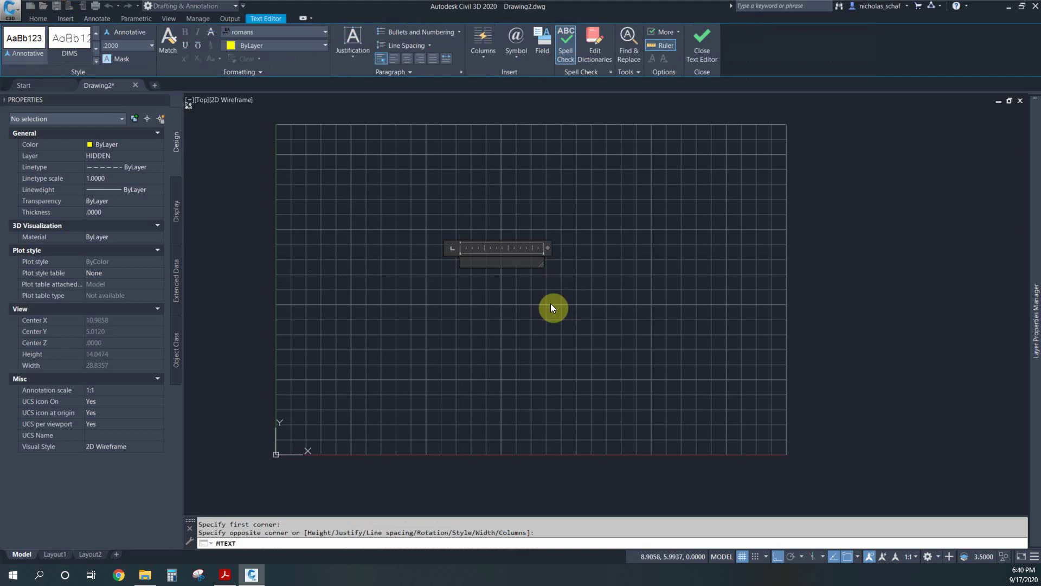
{"action": "type", "text": "asdfasg"}
{"action": "left_click", "coordinate": [548, 306]}
{"action": "left_click", "coordinate": [502, 246]}
{"action": "left_click", "coordinate": [476, 308]}
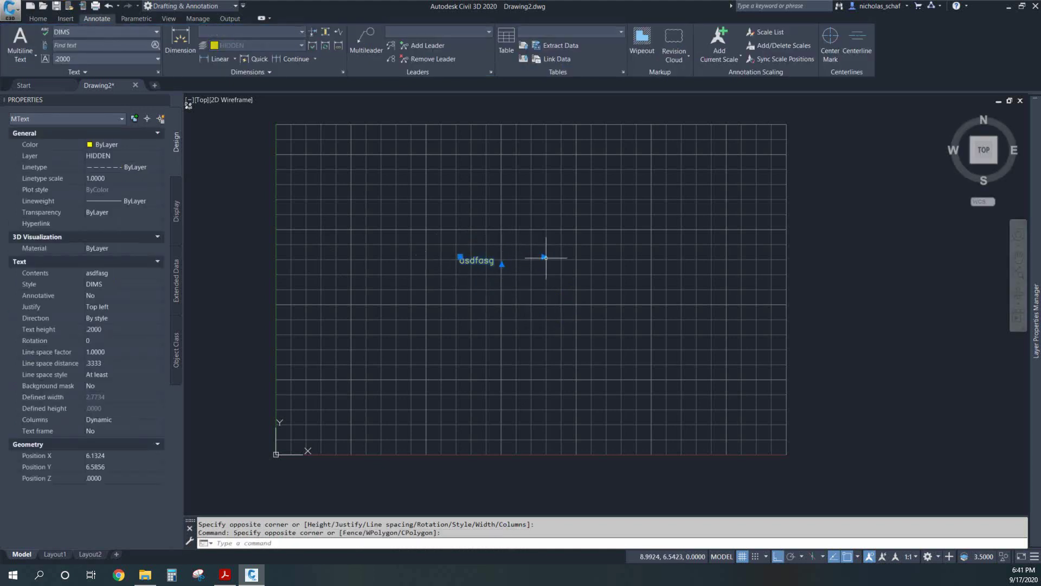
{"action": "key", "text": "Escape"}
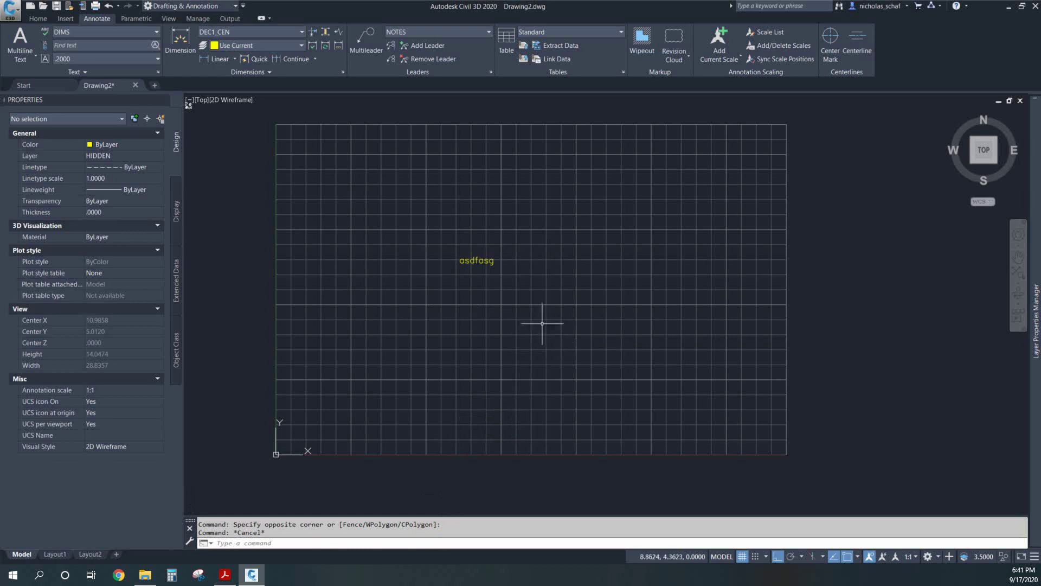
Step: Open the "asdfasg" text for editing and browse the fonts in the Character Map for other symbols
{"action": "double_click", "coordinate": [489, 262]}
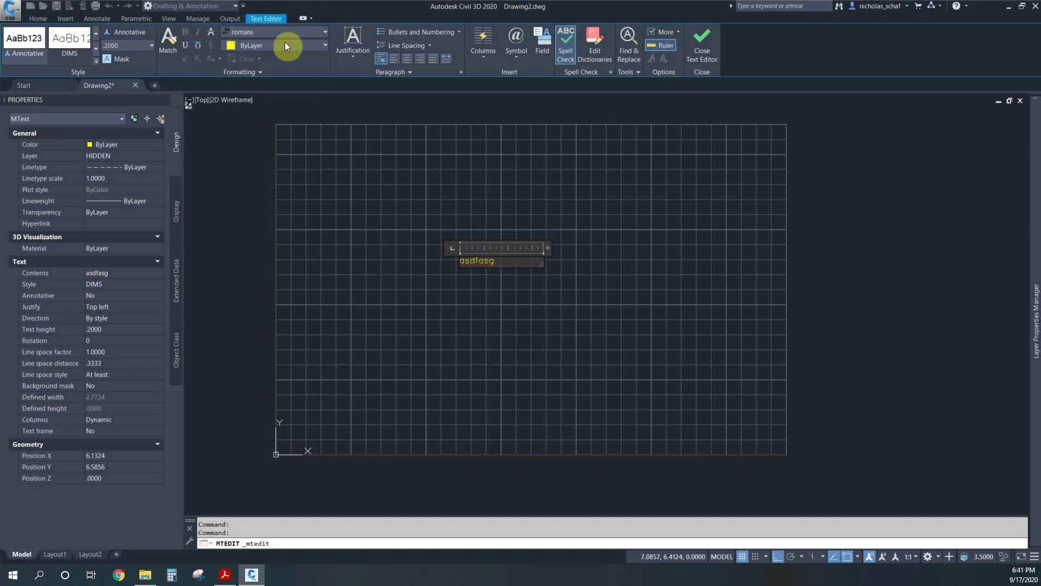
{"action": "left_click", "coordinate": [501, 261]}
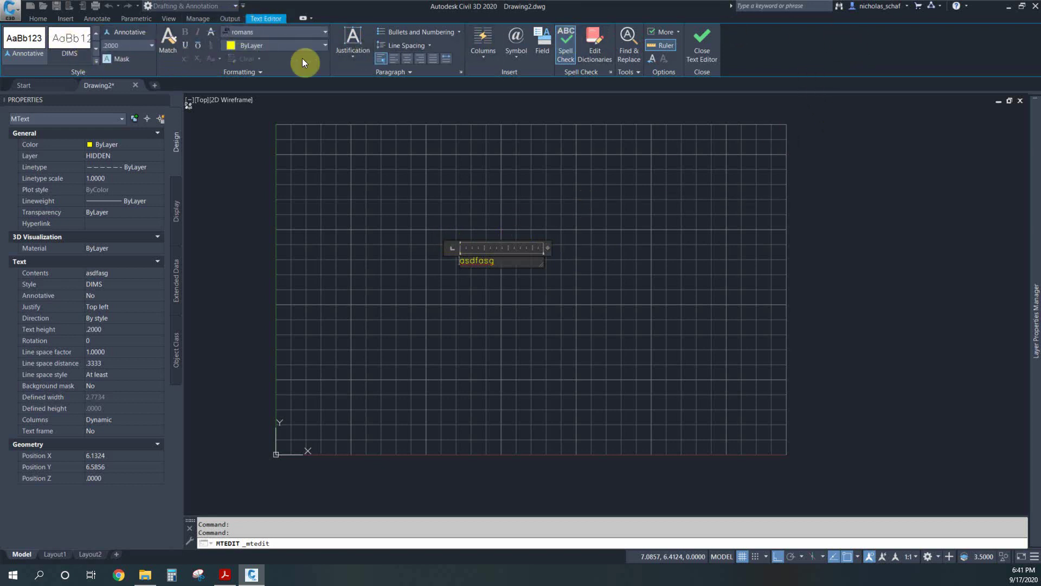
{"action": "left_click", "coordinate": [515, 53]}
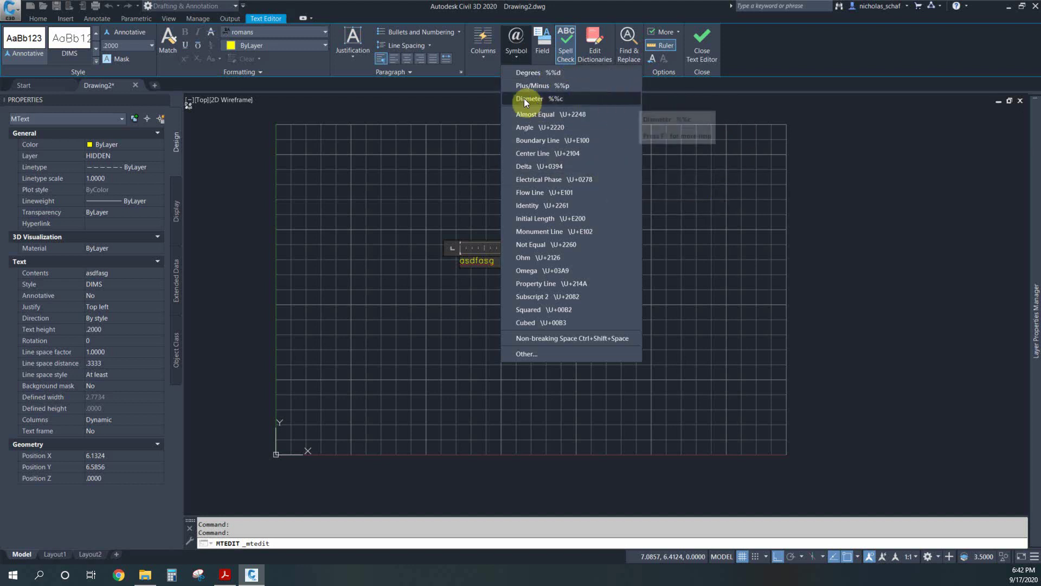
{"action": "left_click", "coordinate": [526, 354]}
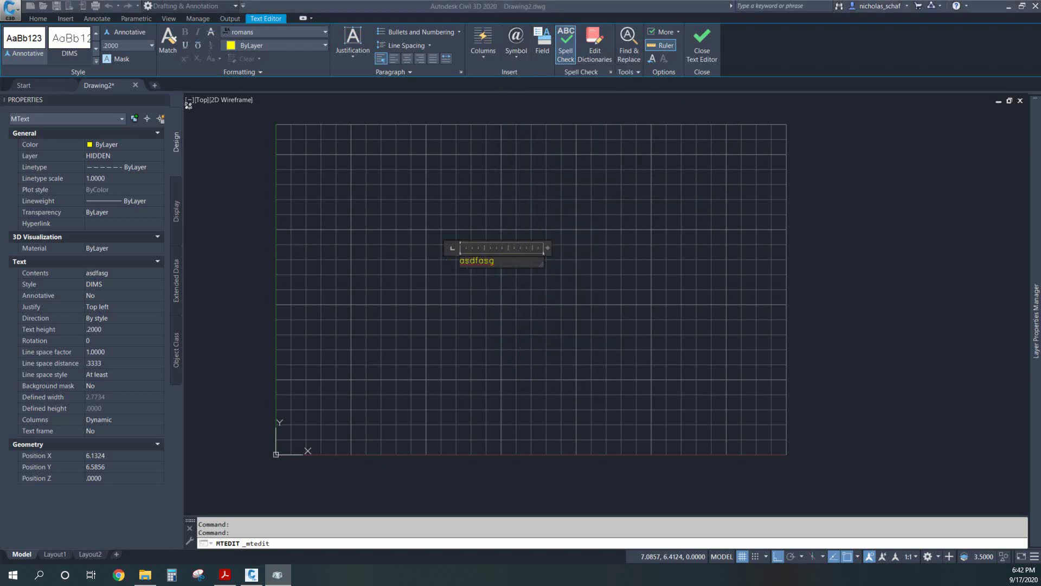
{"action": "left_click_drag", "start_coordinate": [207, 153], "coordinate": [470, 139]}
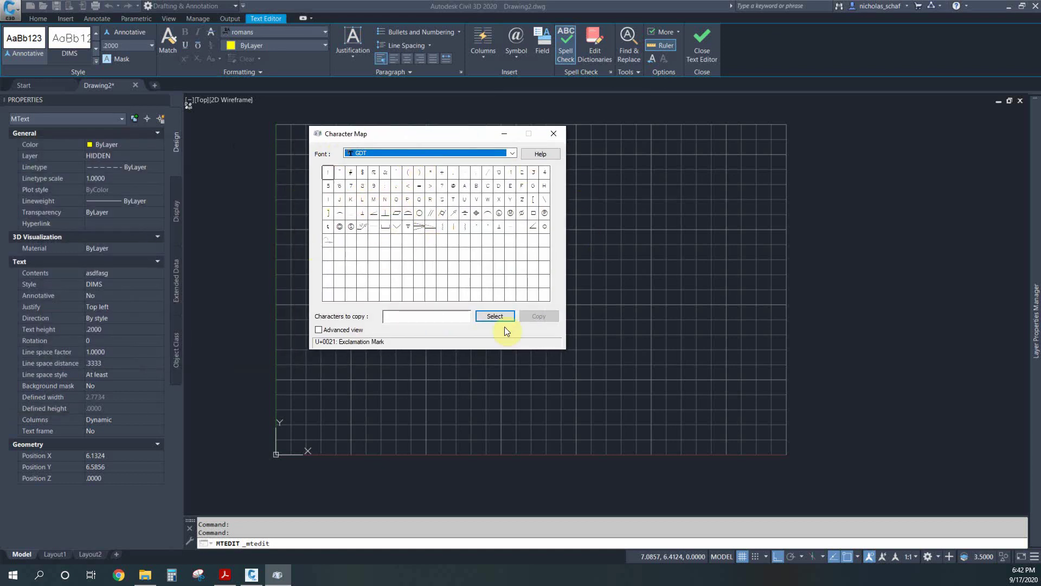
{"action": "left_click", "coordinate": [512, 153]}
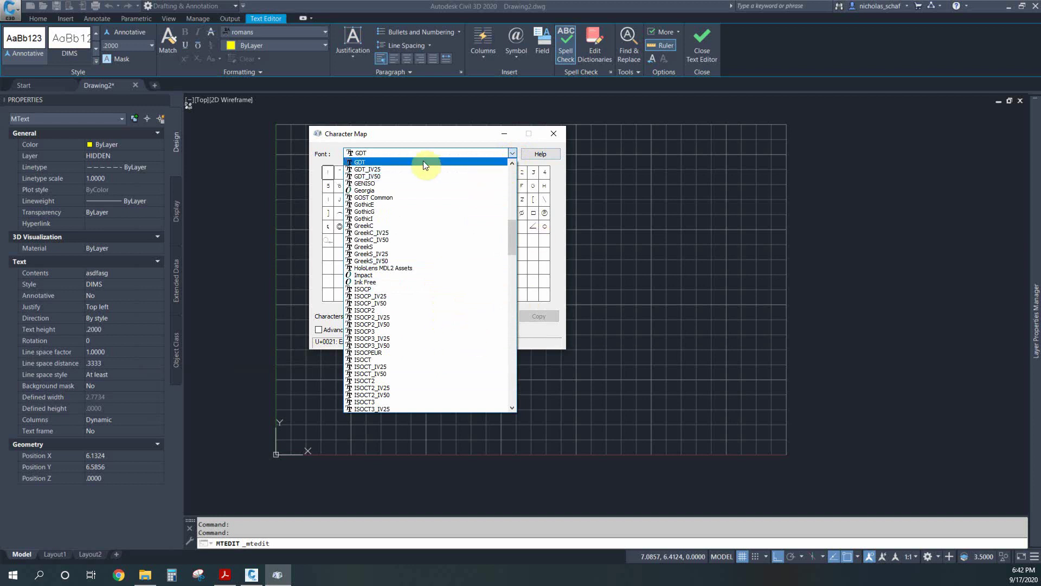
{"action": "left_click", "coordinate": [512, 153]}
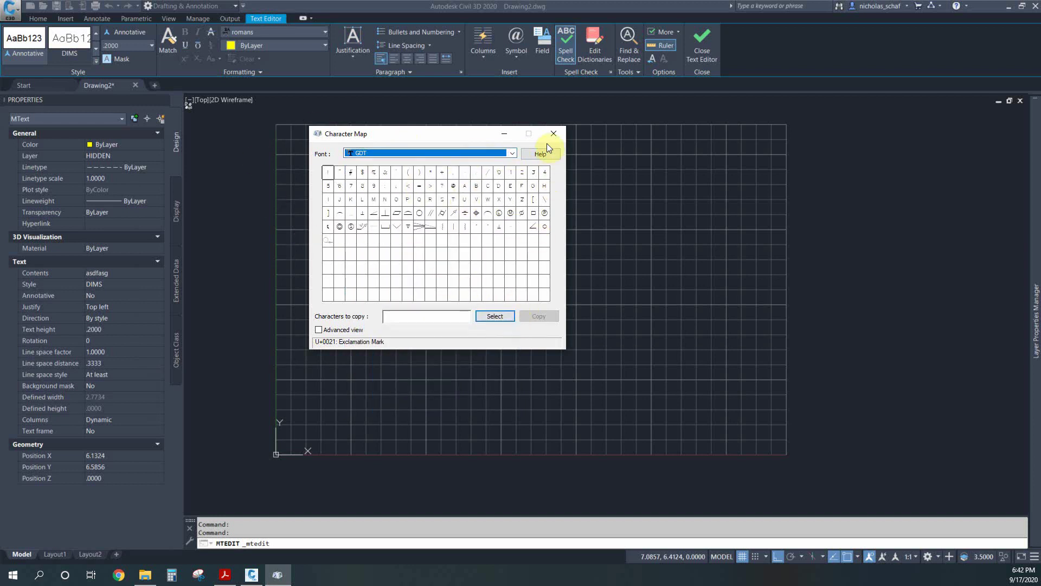
Step: Copy the perpendicularity symbol of the GDT font from the Character Map
{"action": "left_click_drag", "start_coordinate": [360, 231], "coordinate": [385, 213]}
{"action": "left_click", "coordinate": [495, 316]}
{"action": "left_click", "coordinate": [532, 316]}
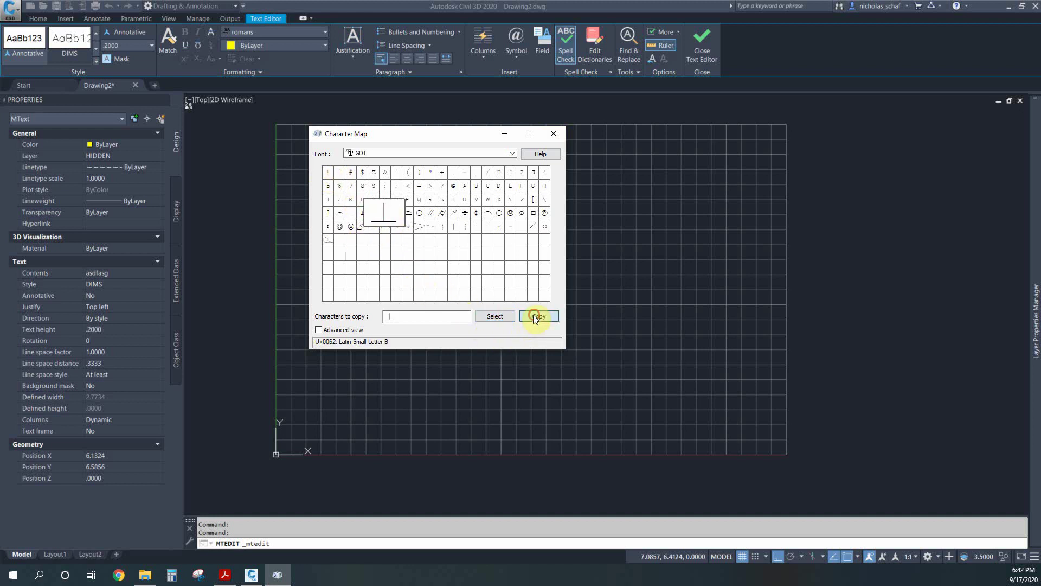
Step: Close the Character Map, paste the copied perpendicularity symbol after "asdfasg" and finish editing the text
{"action": "left_click", "coordinate": [553, 134]}
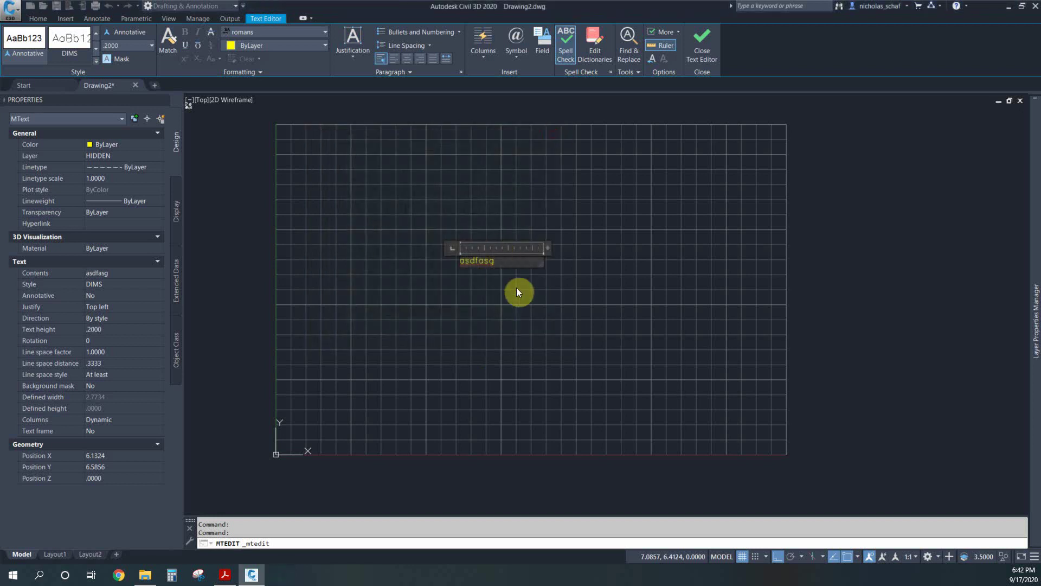
{"action": "right_click", "coordinate": [505, 262]}
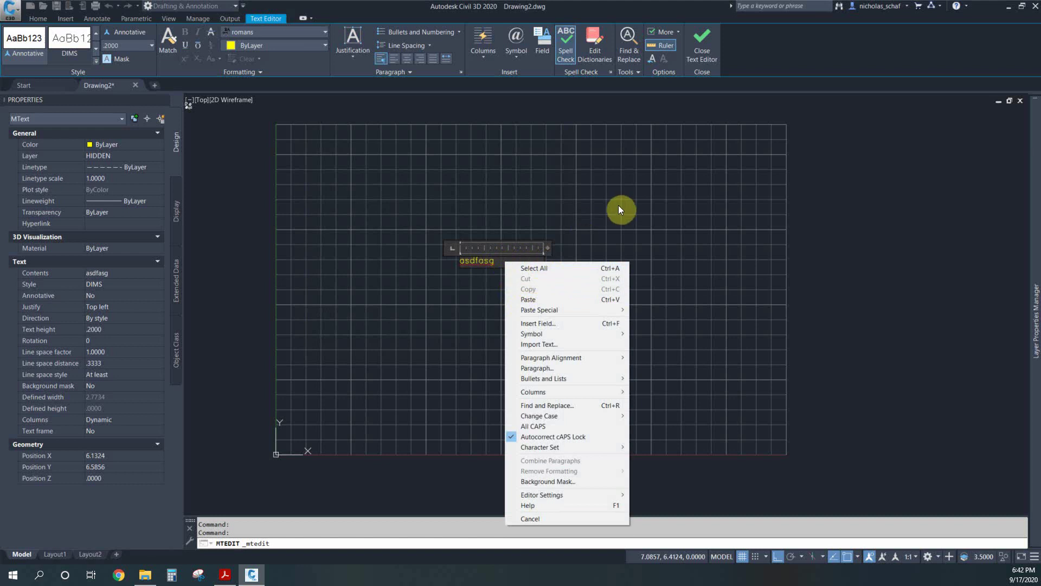
{"action": "left_click", "coordinate": [620, 209]}
{"action": "double_click", "coordinate": [499, 260]}
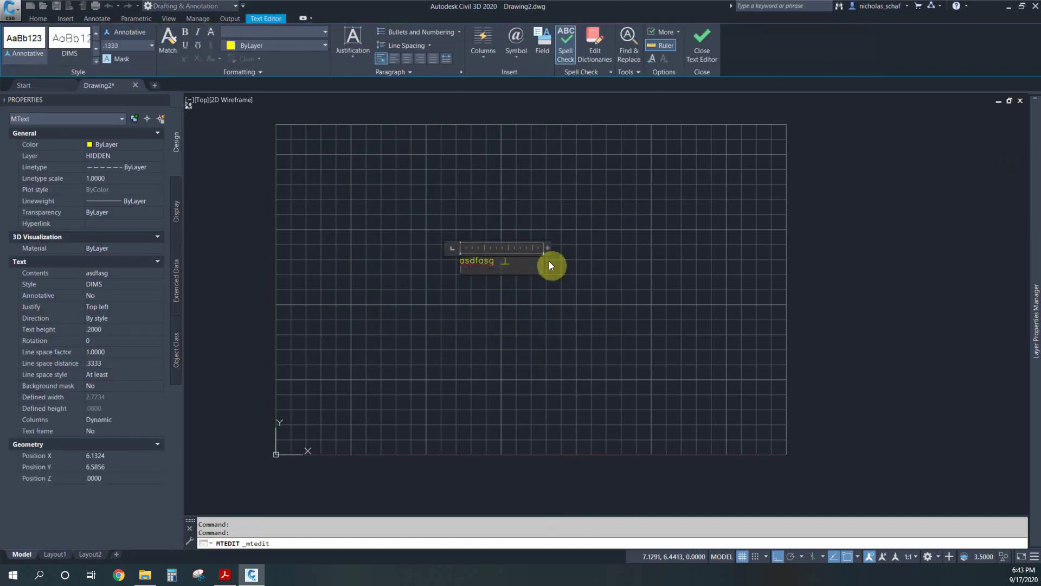
{"action": "left_click", "coordinate": [558, 310]}
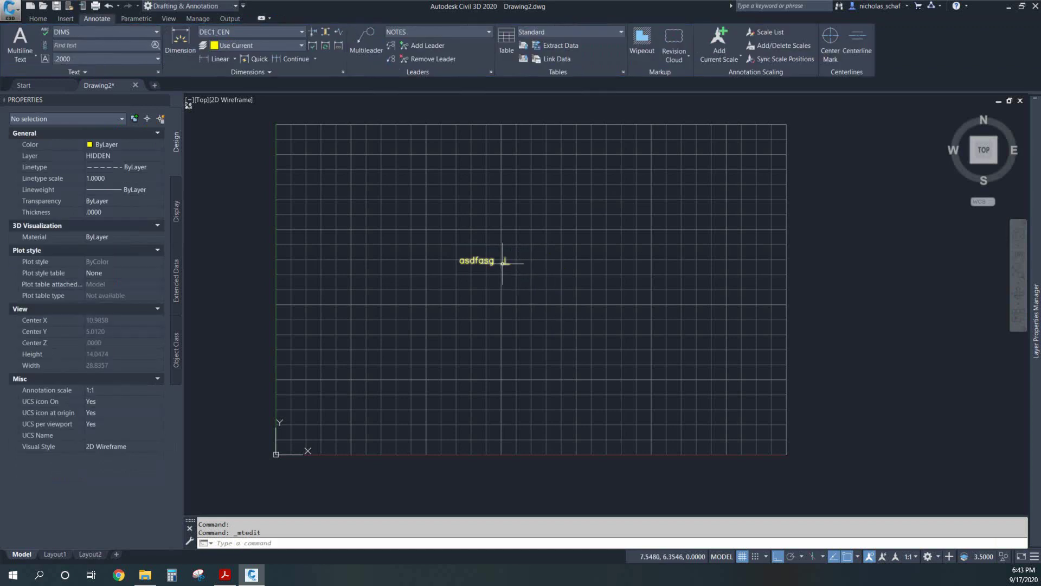
Step: Reopen the "asdfasg" text and view the spelling suggestions for the word, closing the editor without changing it
{"action": "double_click", "coordinate": [528, 266]}
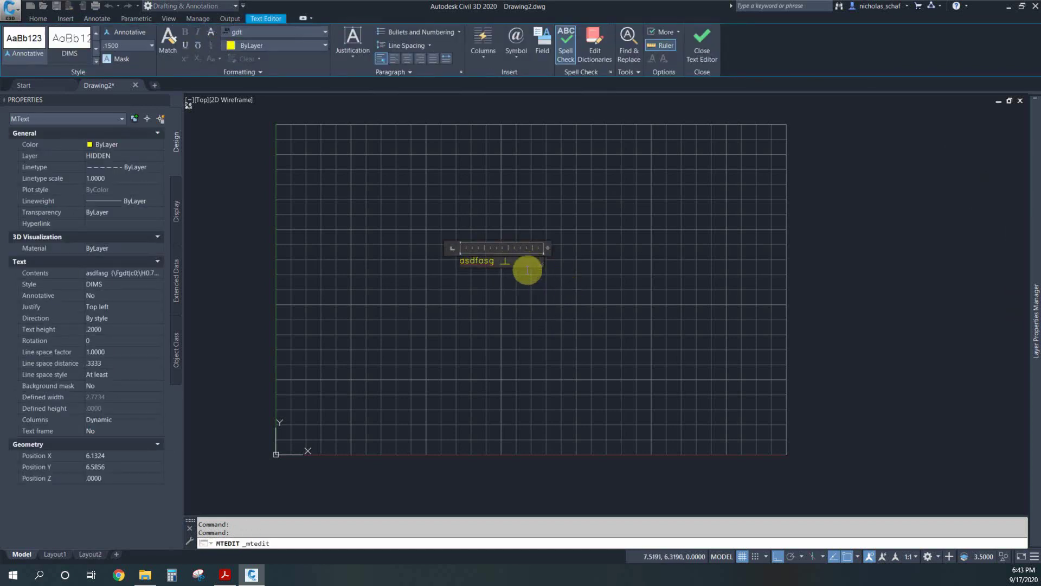
{"action": "left_click", "coordinate": [535, 314]}
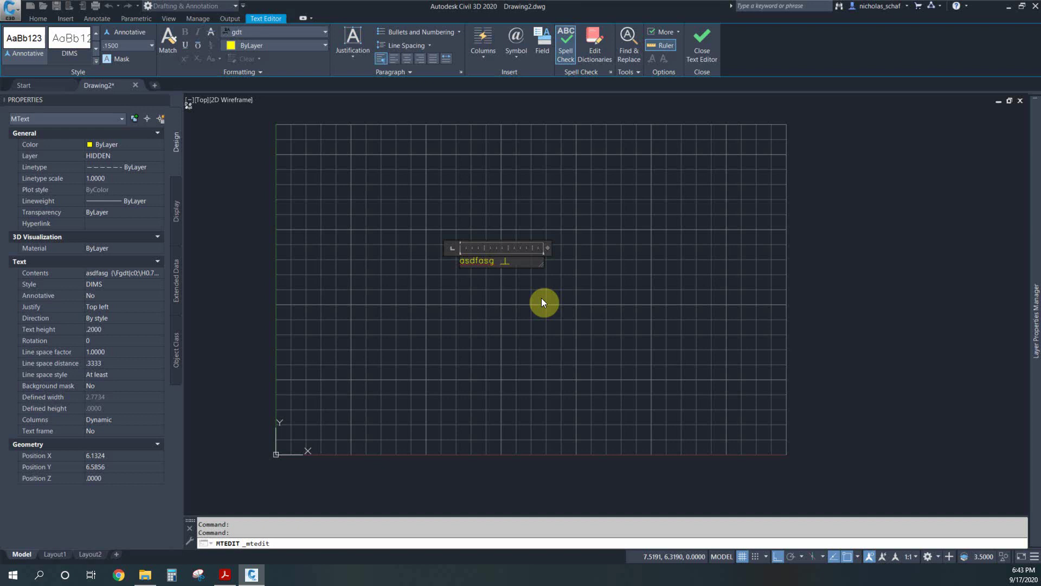
{"action": "left_click", "coordinate": [470, 261]}
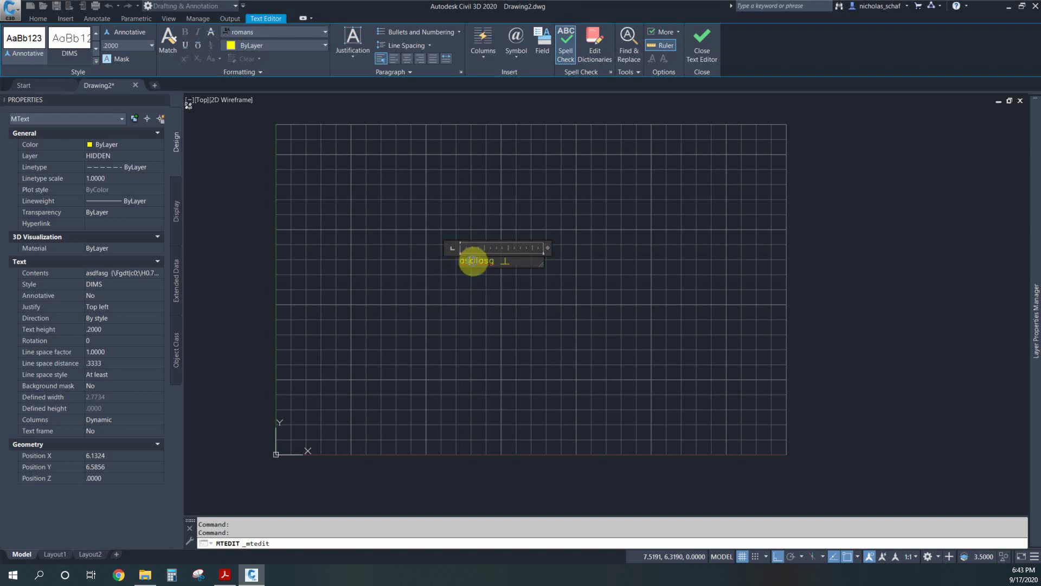
{"action": "right_click", "coordinate": [470, 263]}
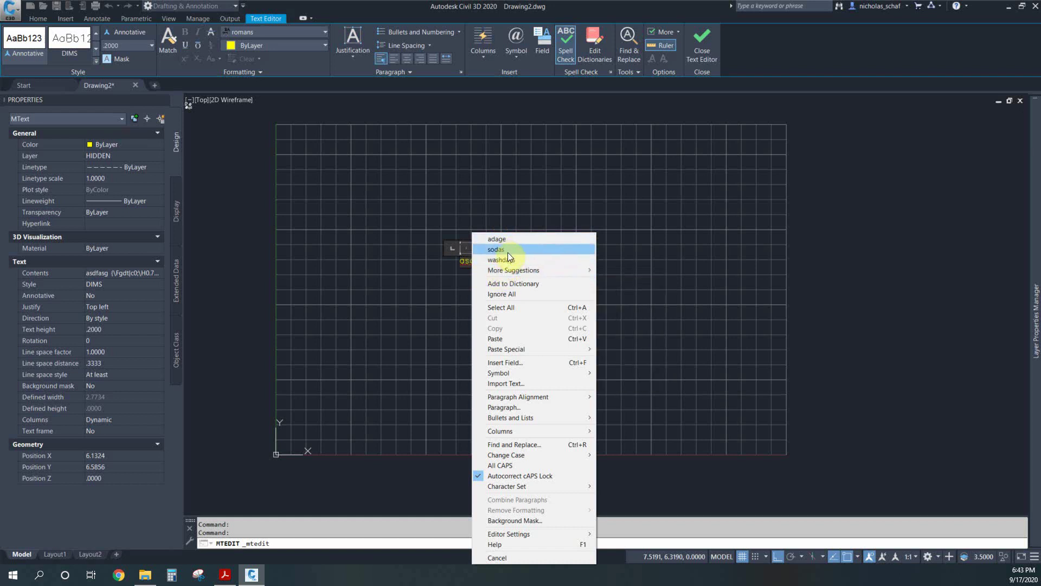
{"action": "left_click", "coordinate": [486, 157]}
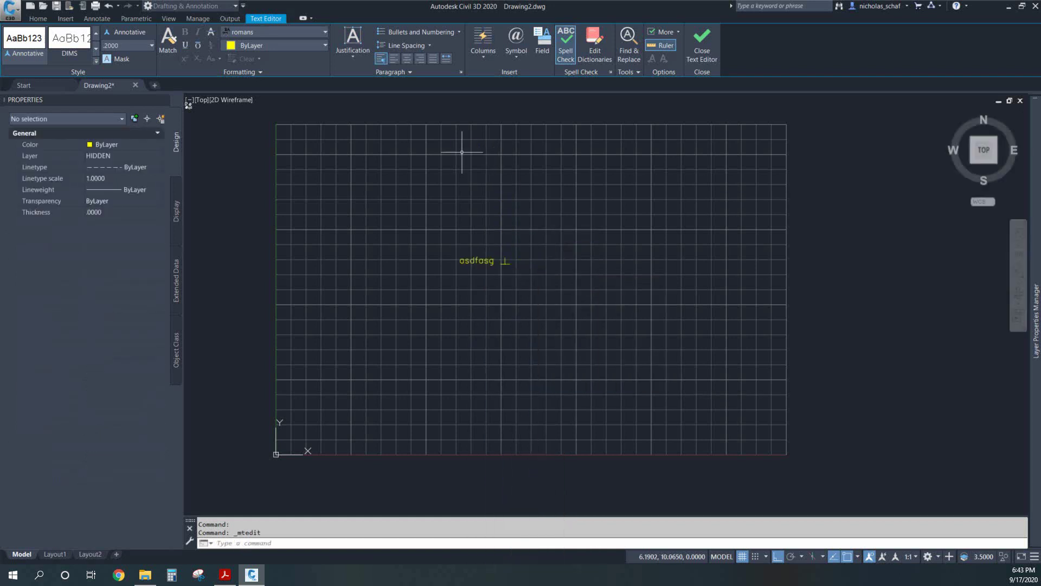
{"action": "left_click", "coordinate": [465, 151]}
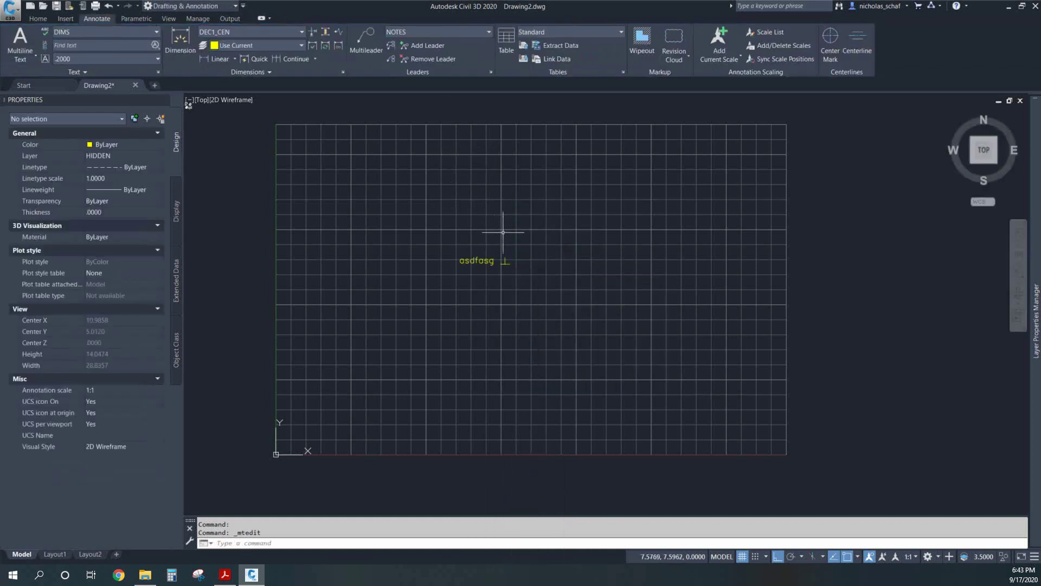
Step: Run a spelling check on the entire drawing and close it without changing any word
{"action": "left_click", "coordinate": [43, 34]}
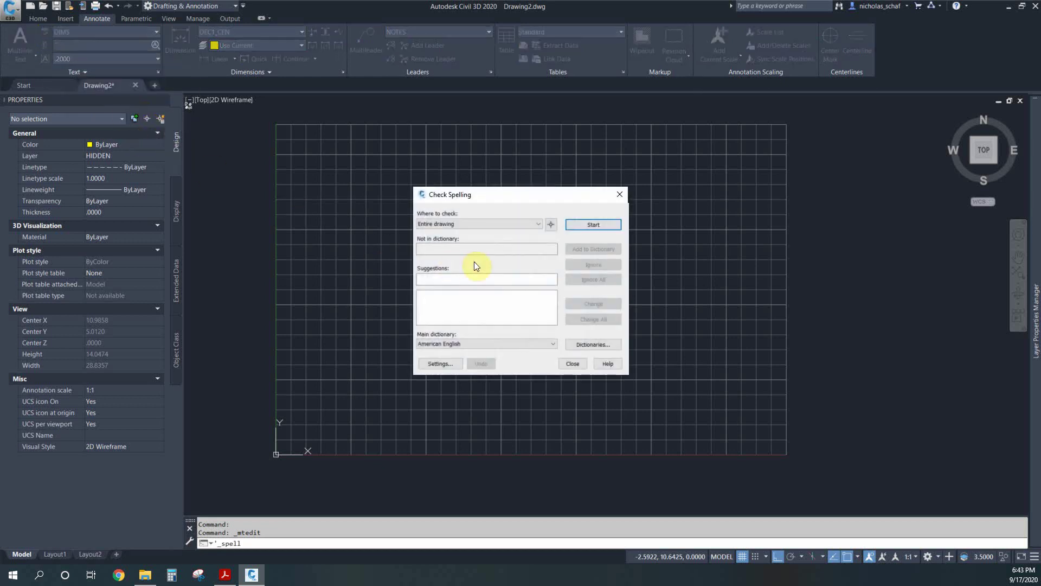
{"action": "left_click", "coordinate": [538, 223]}
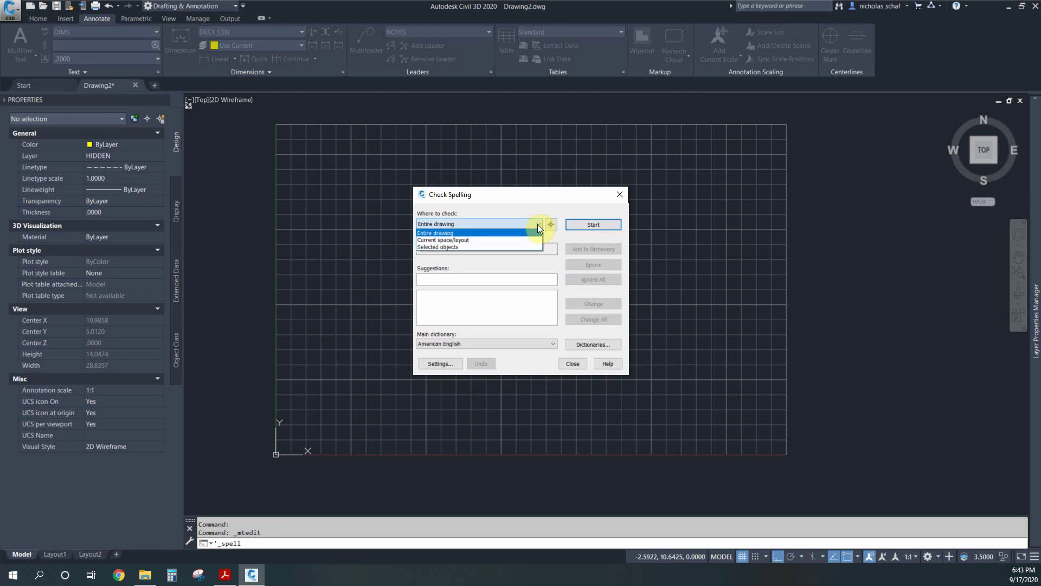
{"action": "left_click", "coordinate": [503, 233]}
{"action": "left_click", "coordinate": [593, 225]}
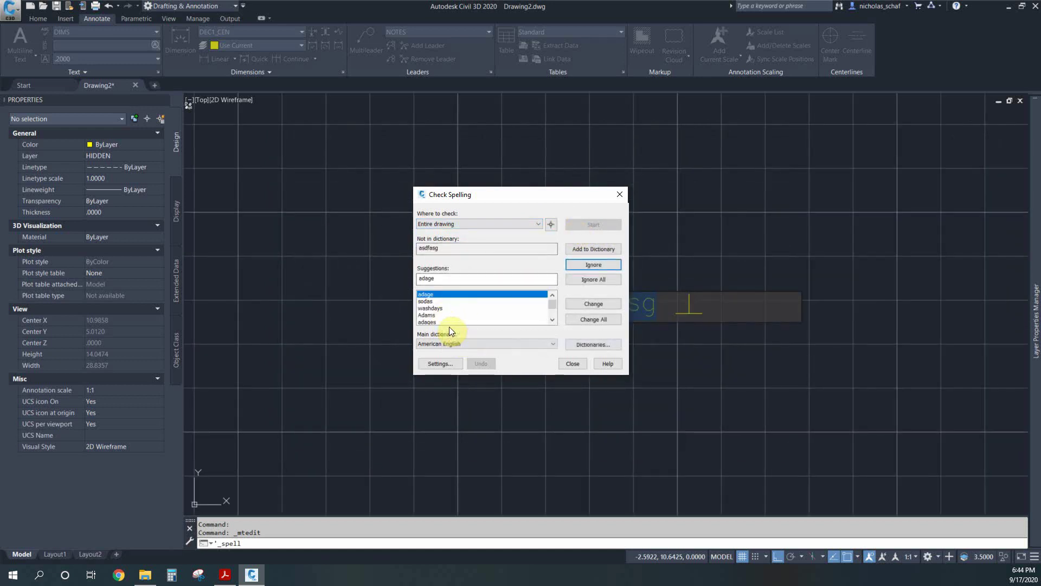
{"action": "left_click", "coordinate": [574, 363]}
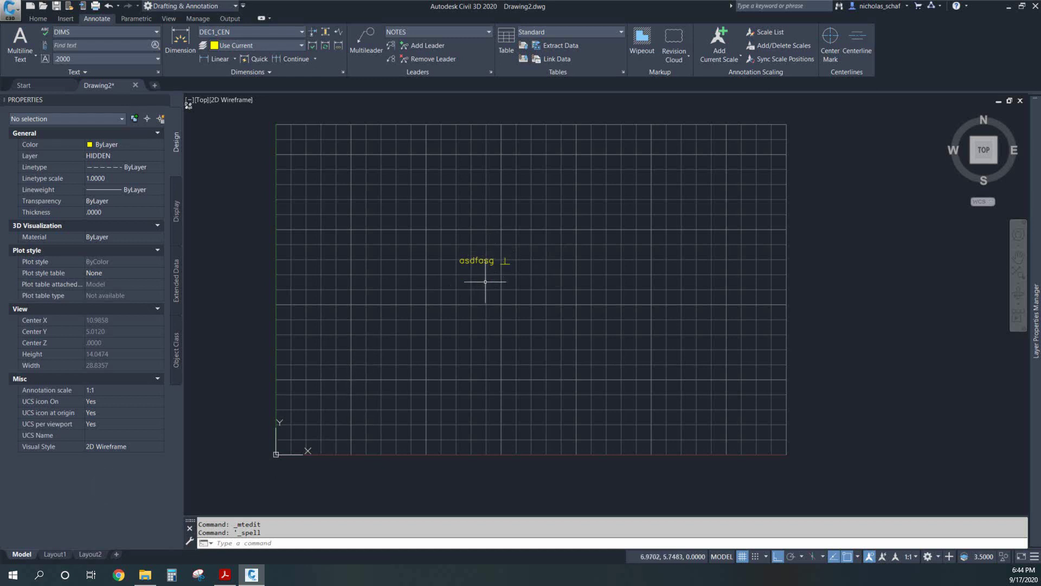
Step: Replace the word "asdfasg" in the multiline text with "incorrect", keeping the symbol after it
{"action": "double_click", "coordinate": [492, 263]}
{"action": "left_click_drag", "start_coordinate": [493, 263], "coordinate": [427, 271]}
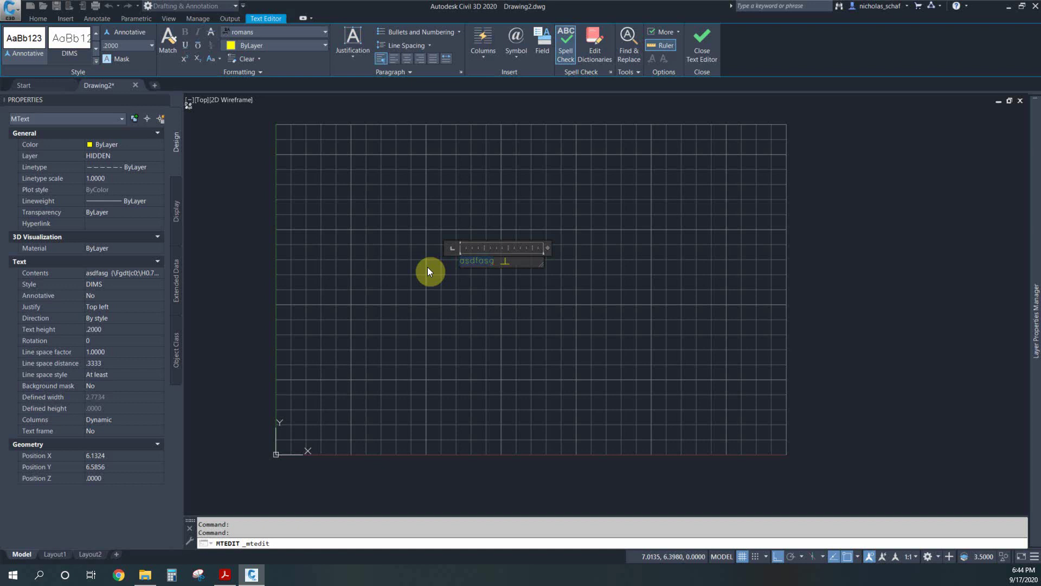
{"action": "type", "text": "incorrect"}
{"action": "left_click", "coordinate": [487, 310]}
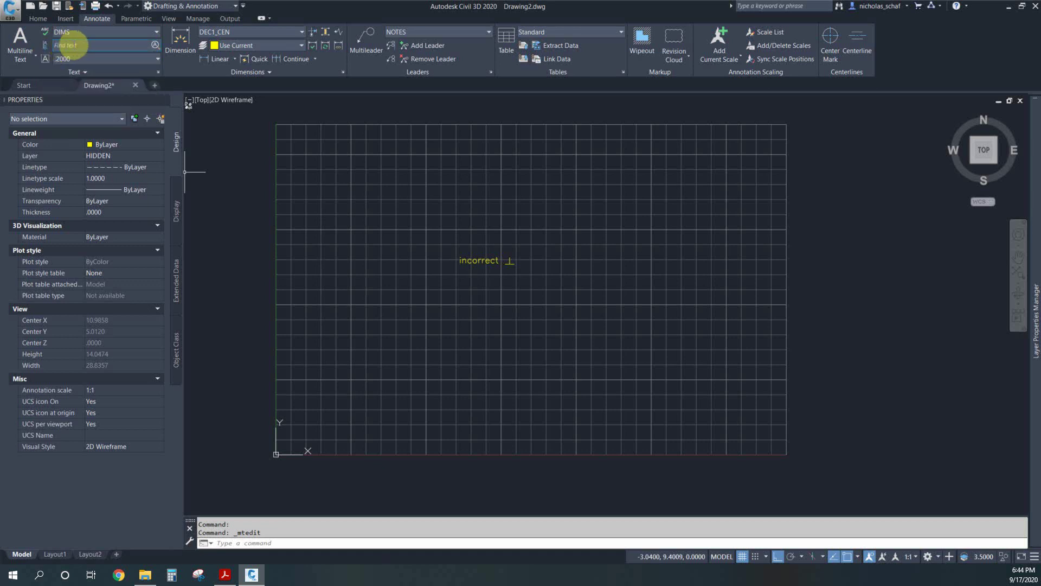
Step: Find "incorrect" in the current space and replace it with "correct"
{"action": "left_click", "coordinate": [81, 45]}
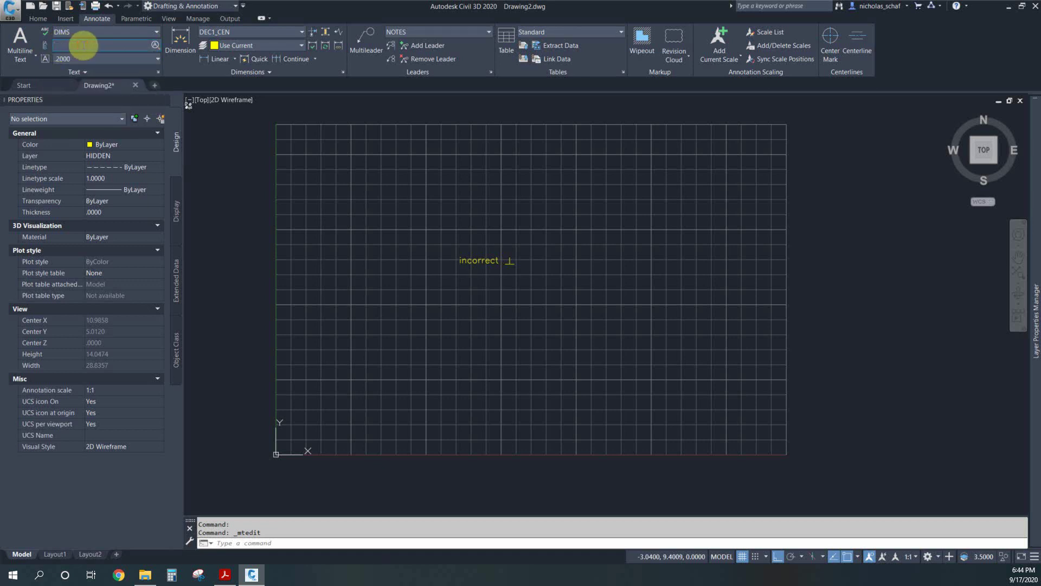
{"action": "type", "text": "incorrect"}
{"action": "left_click", "coordinate": [155, 44]}
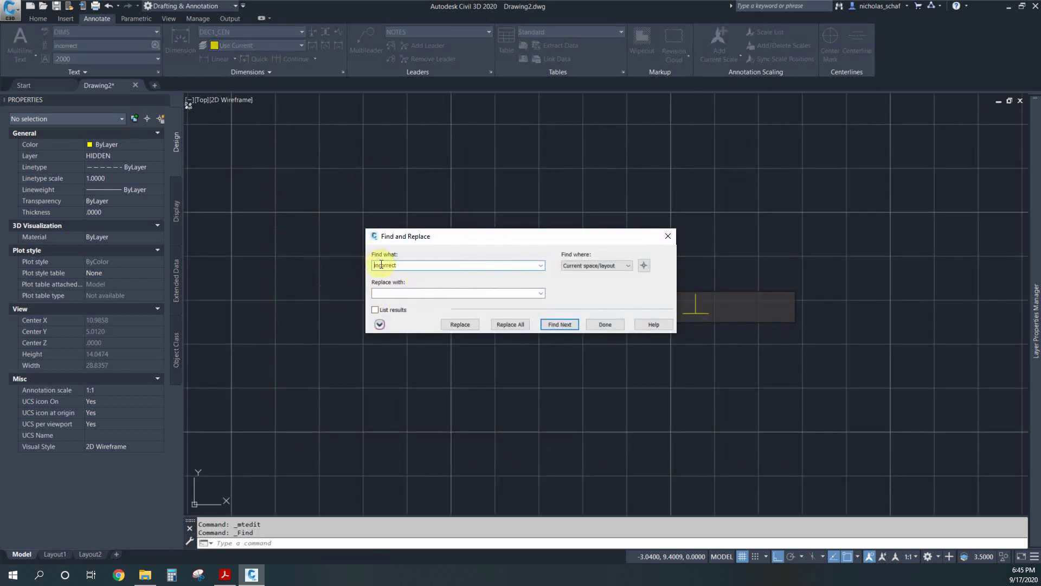
{"action": "left_click", "coordinate": [462, 292]}
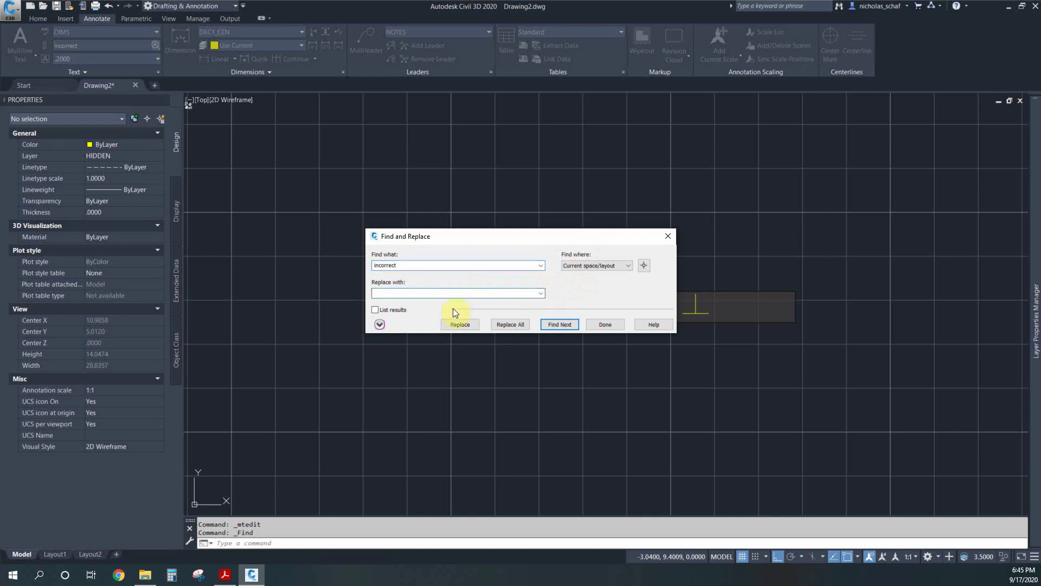
{"action": "type", "text": "correct"}
{"action": "left_click", "coordinate": [447, 325]}
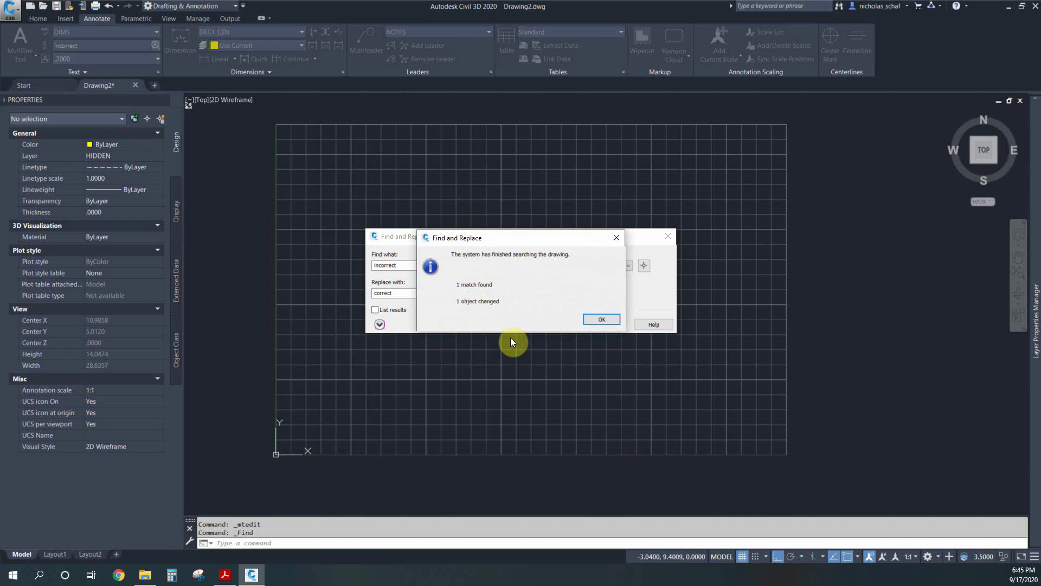
{"action": "left_click", "coordinate": [605, 320]}
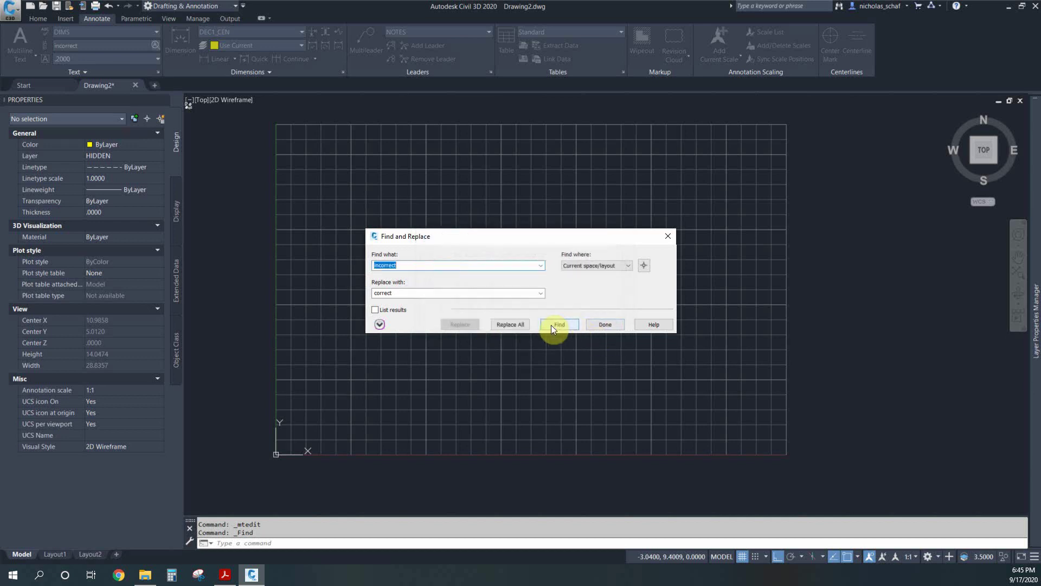
{"action": "left_click", "coordinate": [597, 327]}
Step: Delete the "correct b" text from the drawing
{"action": "scroll", "coordinate": [481, 266], "scroll_direction": "up", "scroll_amount": 5}
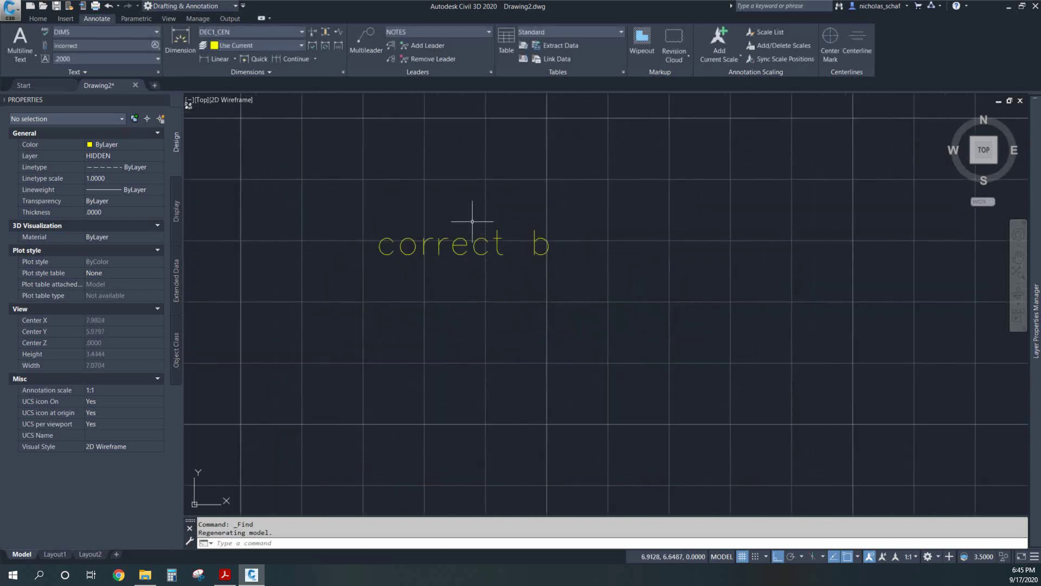
{"action": "left_click", "coordinate": [440, 243]}
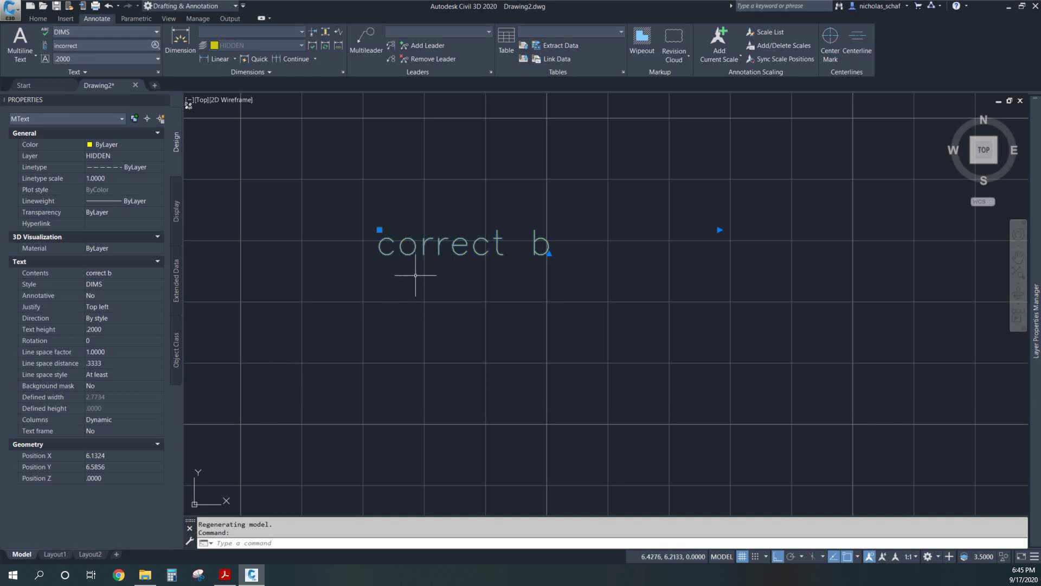
{"action": "key", "text": "Delete"}
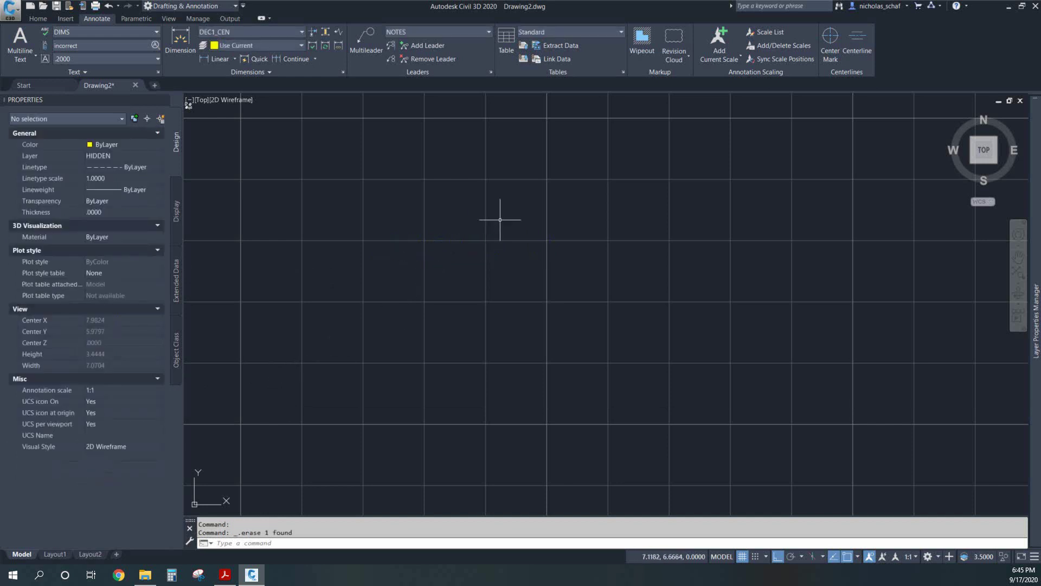
Step: Create the multiline text "jasdhf;ajk" with top center (TC) justification in the DIMS style
{"action": "left_click", "coordinate": [24, 34]}
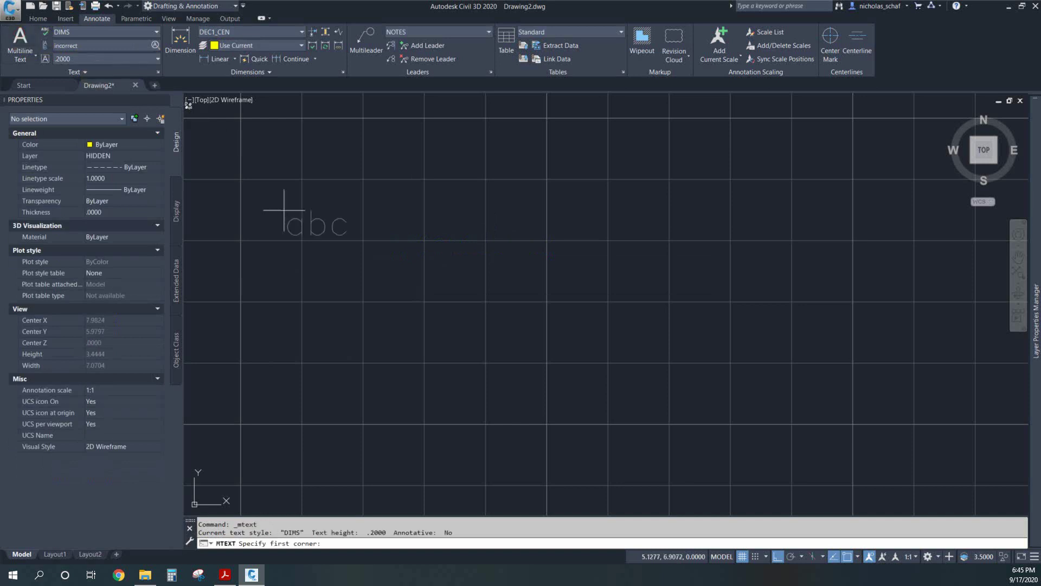
{"action": "left_click", "coordinate": [443, 241]}
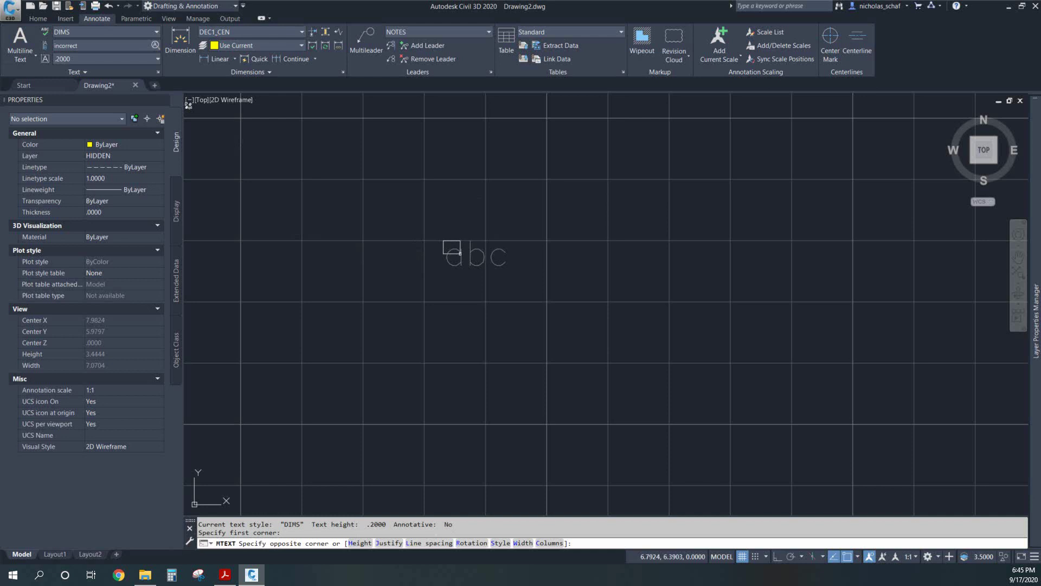
{"action": "left_click", "coordinate": [391, 544]}
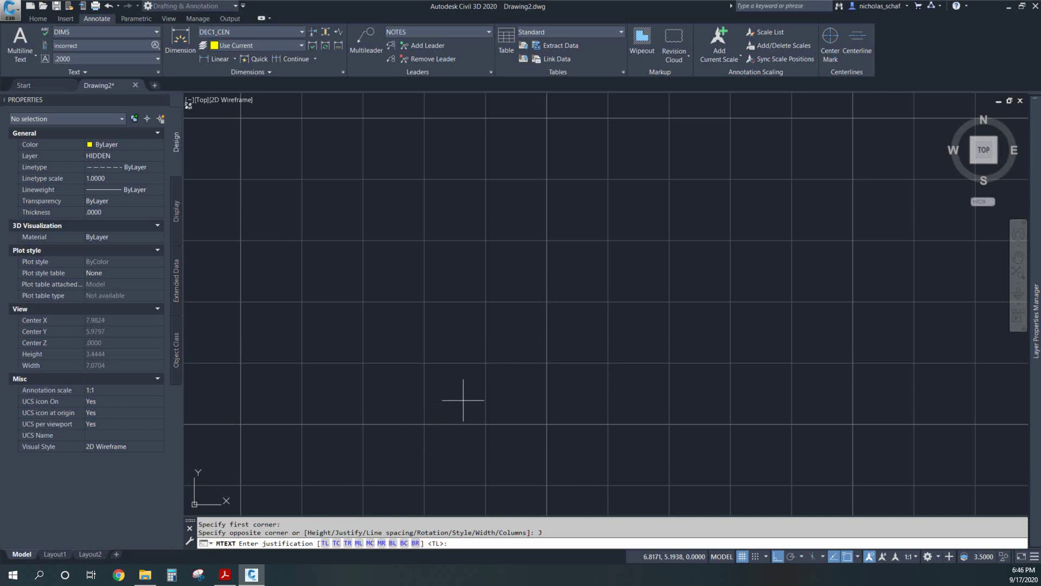
{"action": "left_click", "coordinate": [336, 543]}
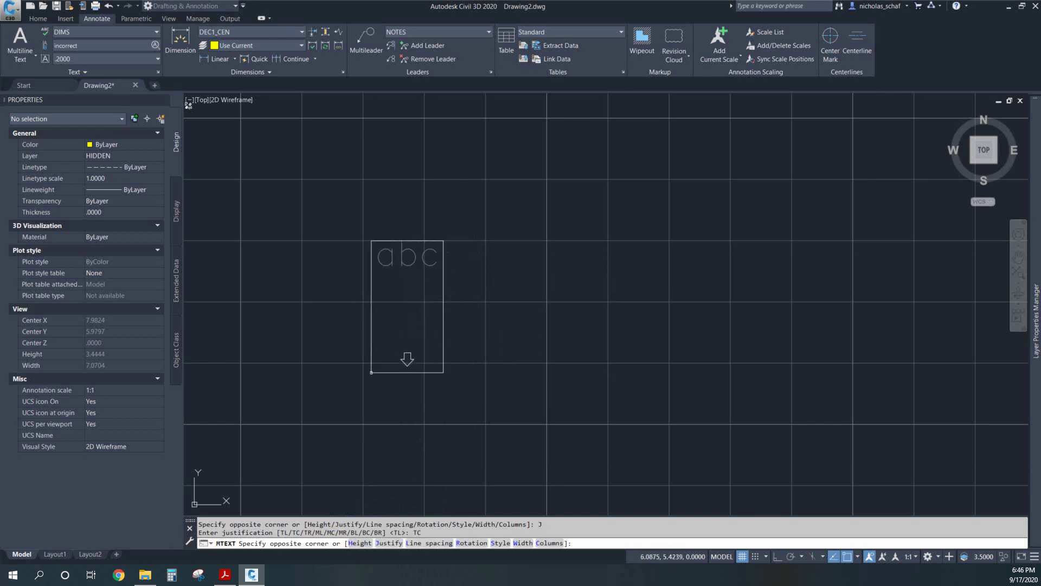
{"action": "left_click", "coordinate": [386, 369]}
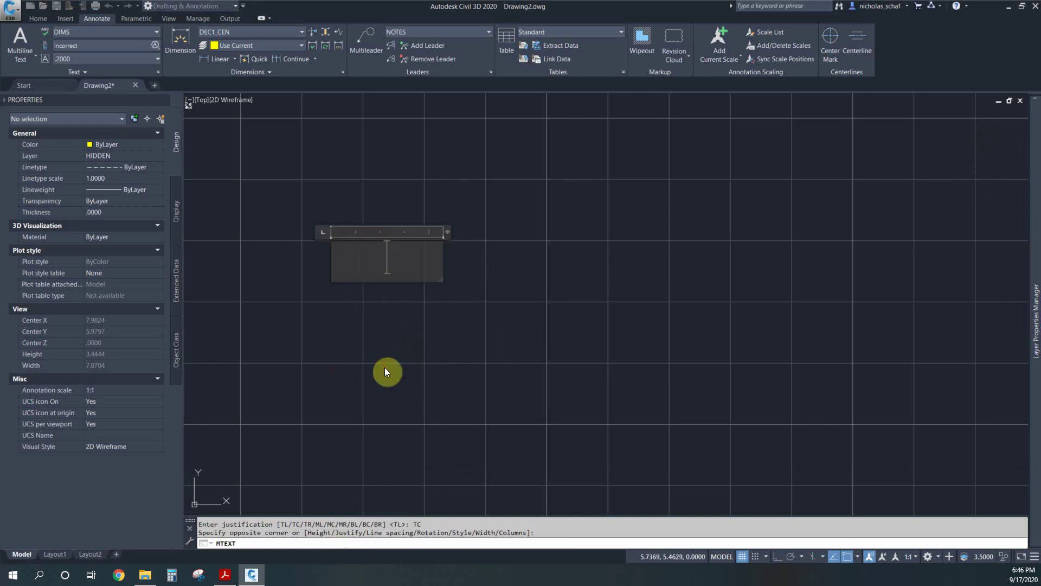
{"action": "type", "text": "jasdhf;ajk"}
{"action": "left_click", "coordinate": [471, 291]}
Step: Set the "jasdhf;ajk" text's justification to Middle center and move it by its center grip about 1.4 units to the right
{"action": "left_click", "coordinate": [416, 292]}
{"action": "left_click", "coordinate": [380, 256]}
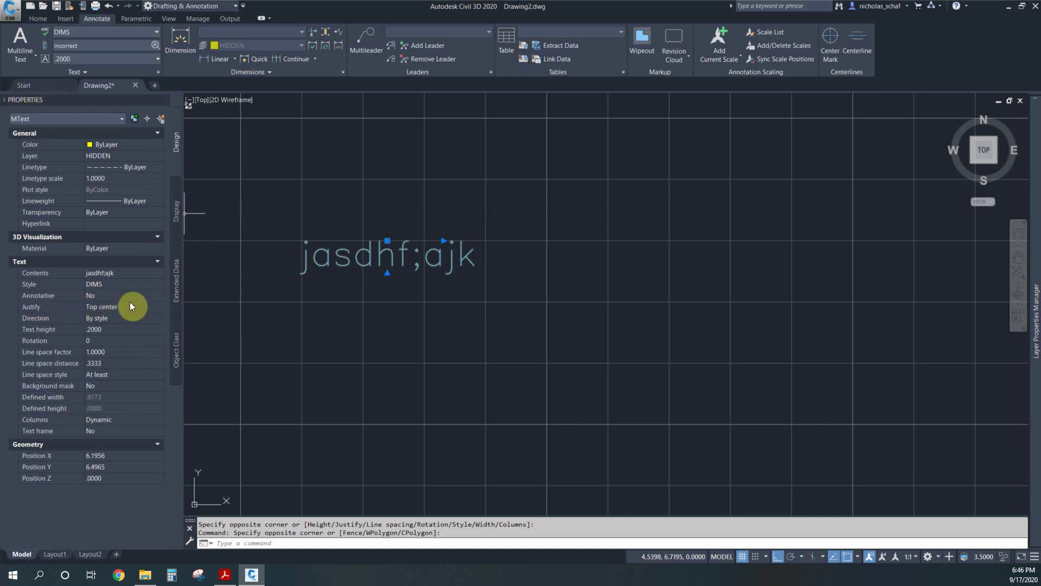
{"action": "left_click", "coordinate": [103, 308]}
{"action": "left_click", "coordinate": [103, 308]}
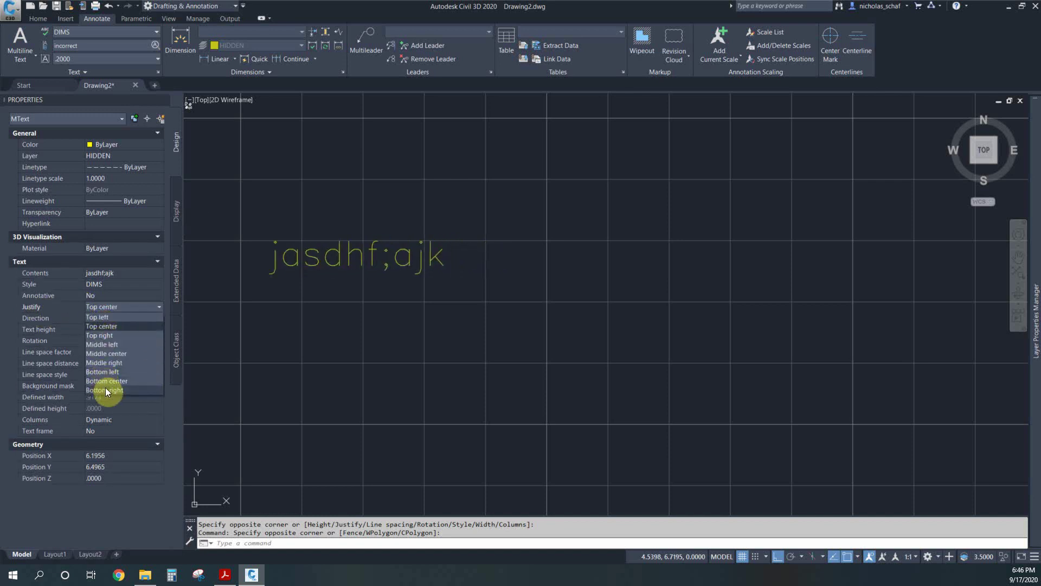
{"action": "left_click", "coordinate": [113, 353]}
{"action": "left_click", "coordinate": [388, 257]}
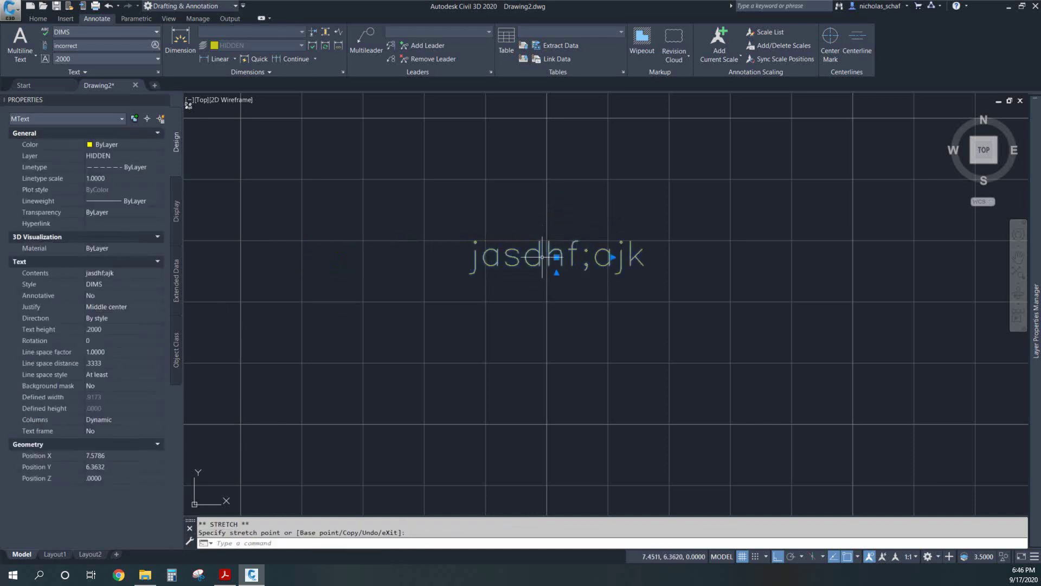